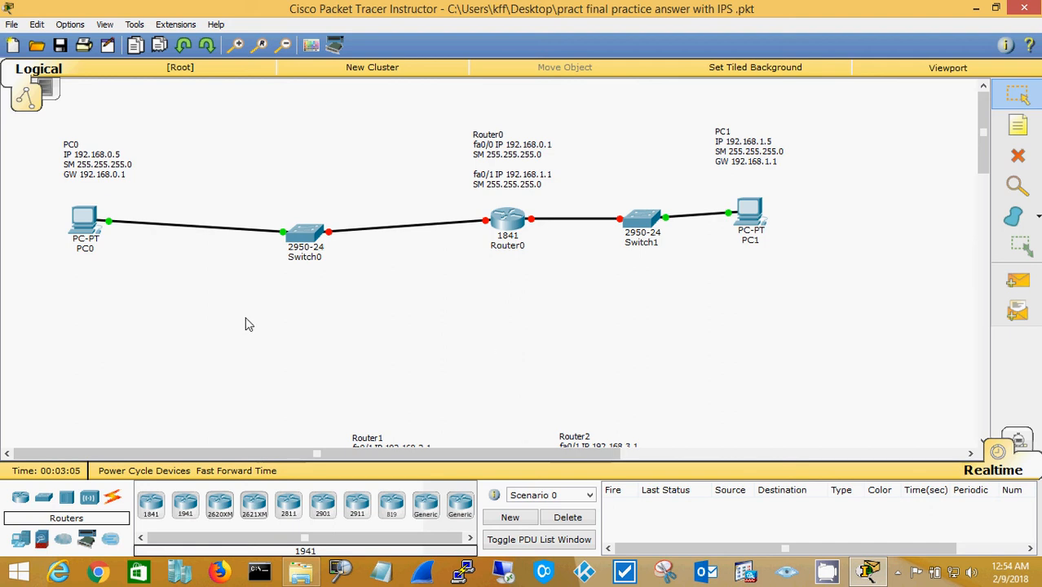
# Configure PC0 with static IP 192.168.0.5, subnet mask 255.255.255.0 and default gateway 192.168.0.1.
pyautogui.click(86, 220)
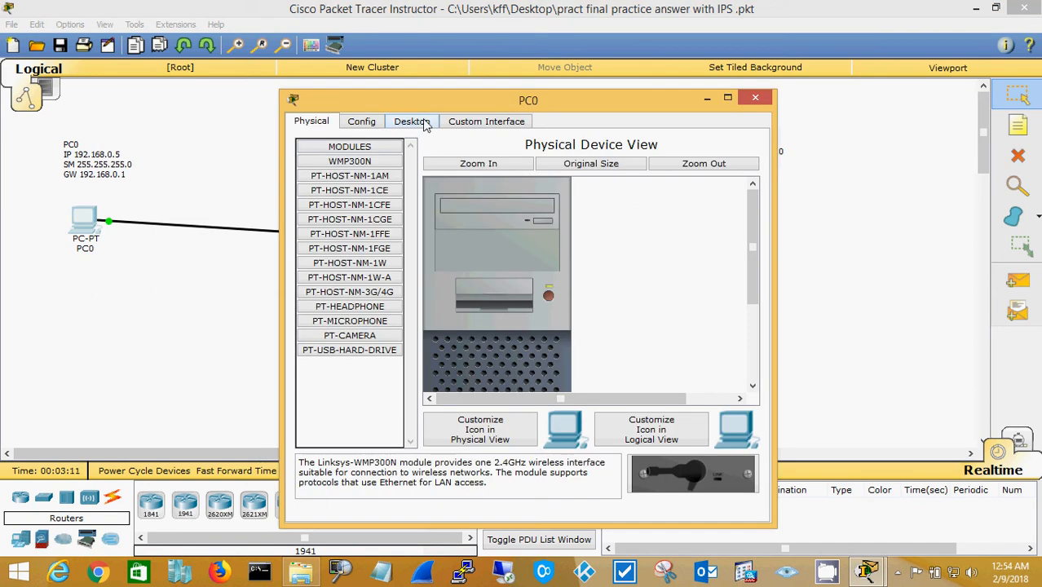
pyautogui.click(413, 122)
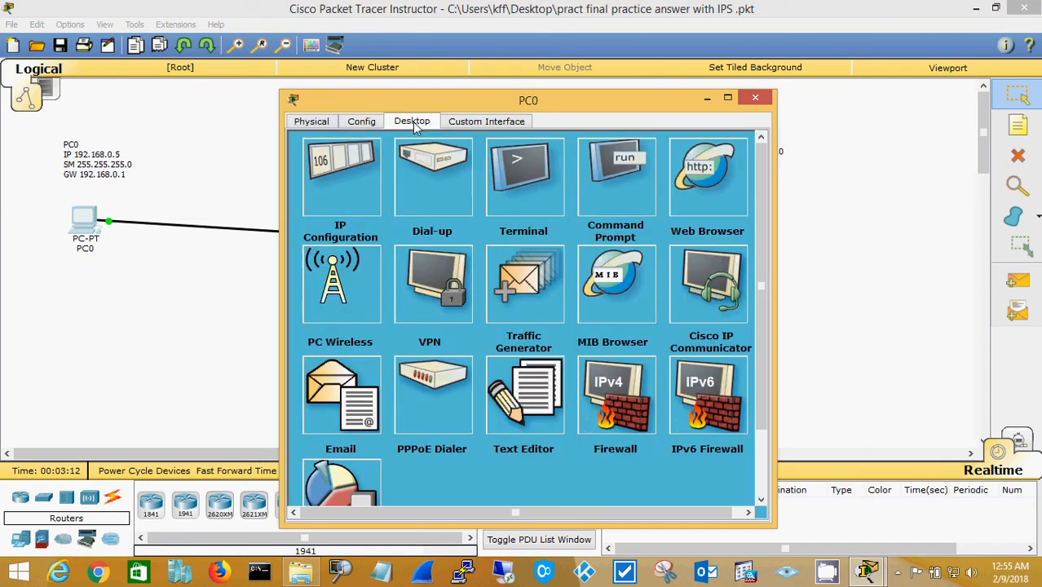
pyautogui.click(344, 192)
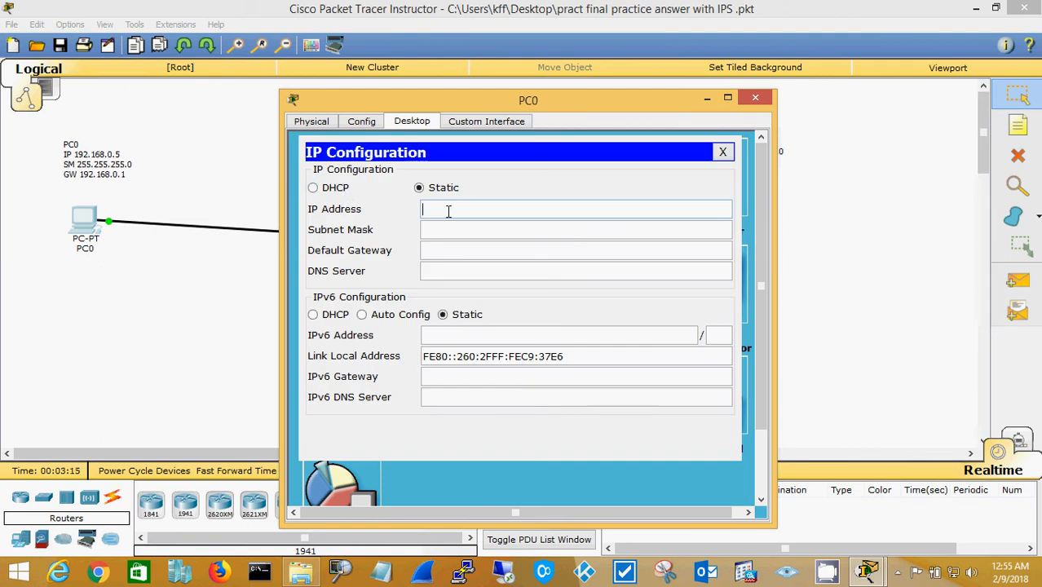
pyautogui.write('192.168.0.5')
pyautogui.press('Tab')
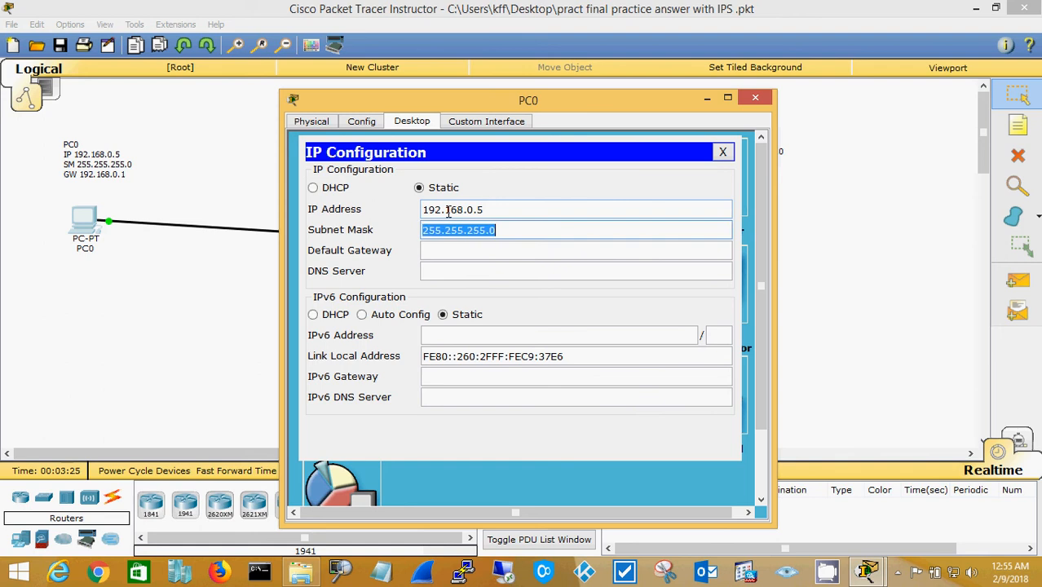
pyautogui.press('Tab')
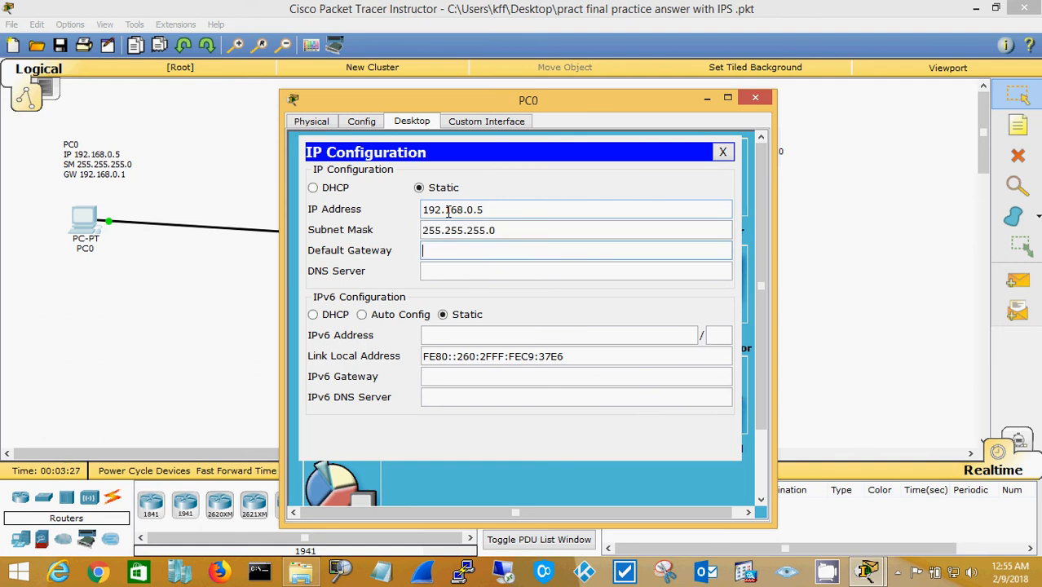
pyautogui.write('192.168.0.1')
pyautogui.click(723, 152)
pyautogui.click(755, 97)
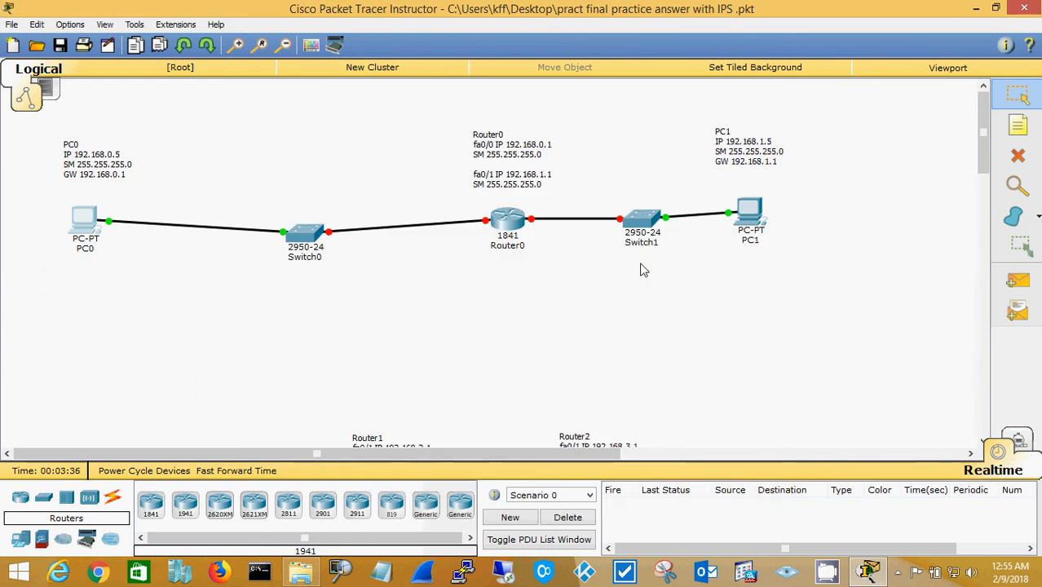
# Configure PC1 with static IP 192.168.1.5, subnet mask 255.255.255.0 and default gateway 192.168.1.1.
pyautogui.click(750, 213)
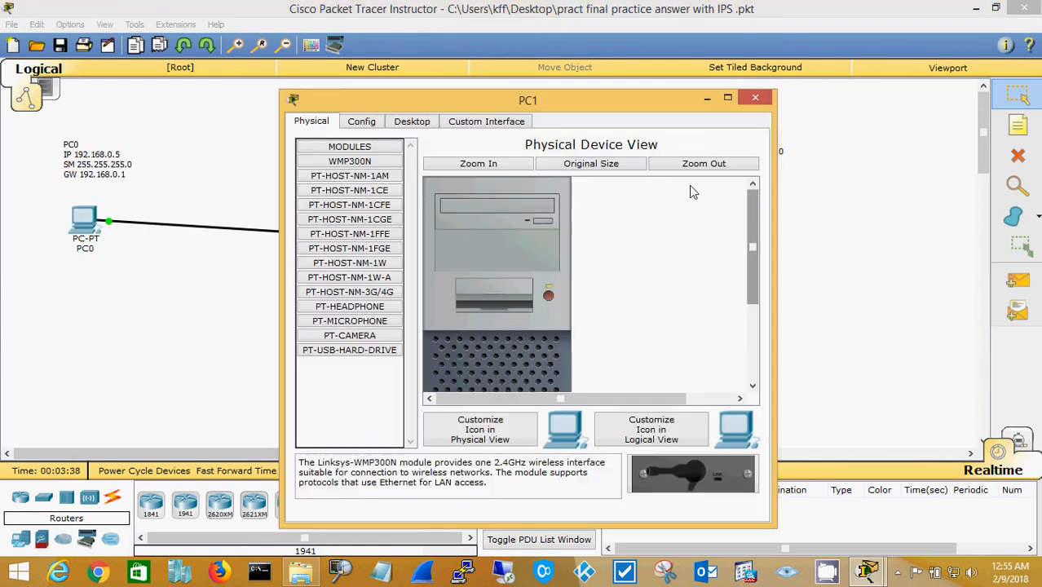
pyautogui.click(412, 122)
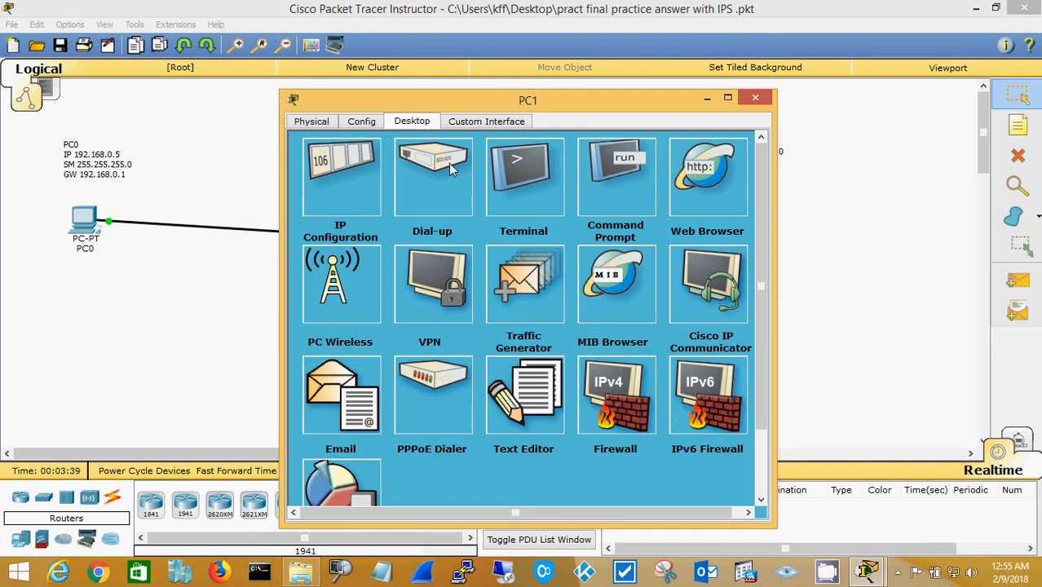
pyautogui.click(351, 190)
pyautogui.moveTo(530, 101); pyautogui.dragTo(412, 93)
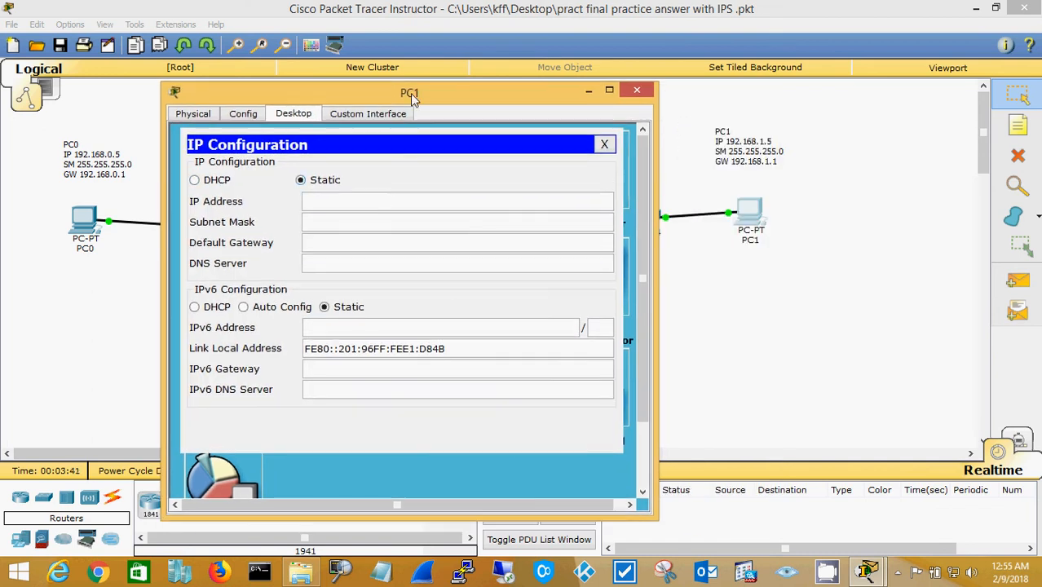
pyautogui.click(389, 201)
pyautogui.write('192.168.1.5')
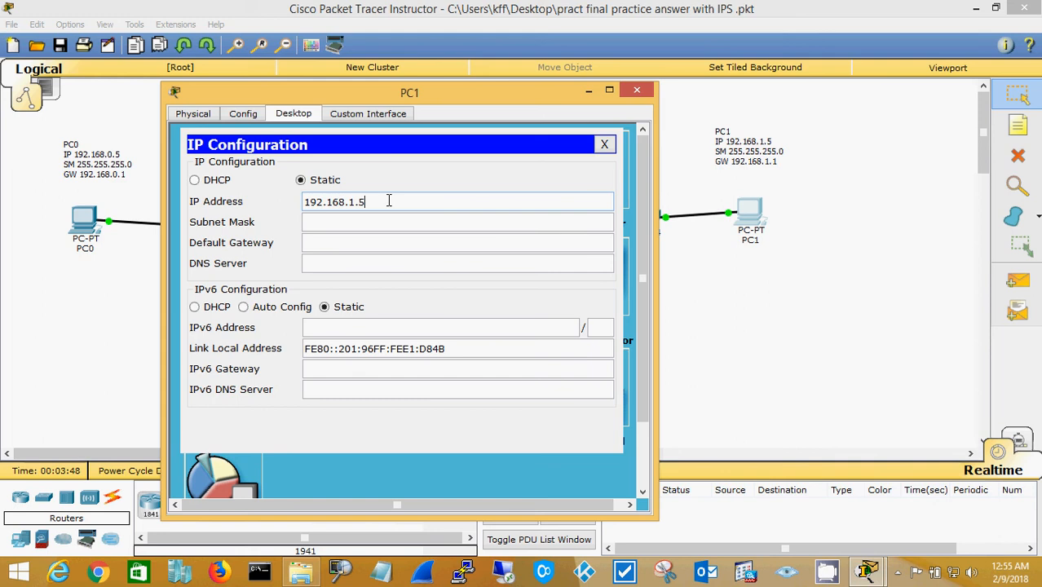
pyautogui.press('Tab')
pyautogui.press('Tab')
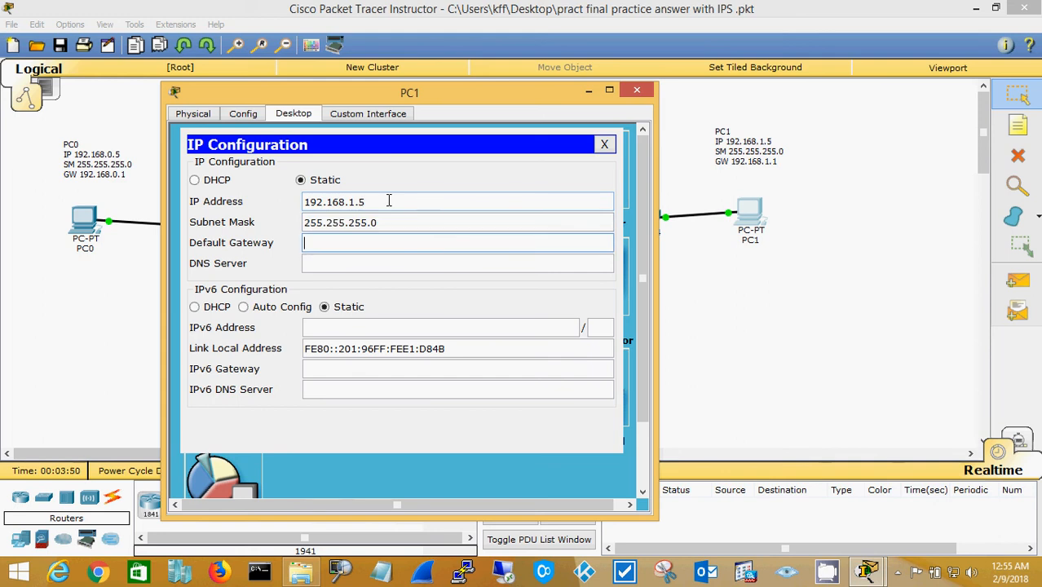
pyautogui.write('192.168.1.1')
pyautogui.click(378, 223)
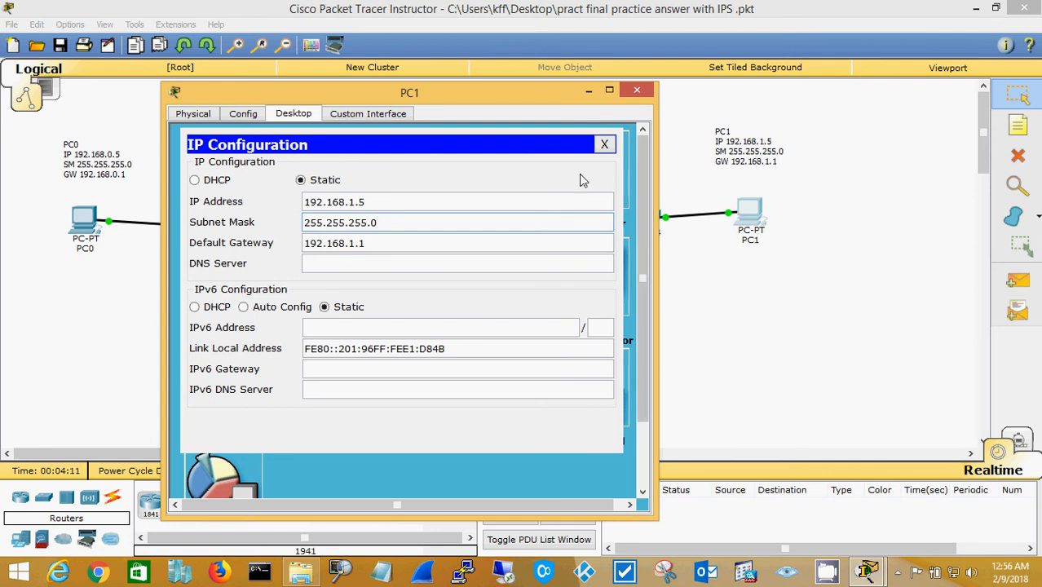
pyautogui.click(604, 145)
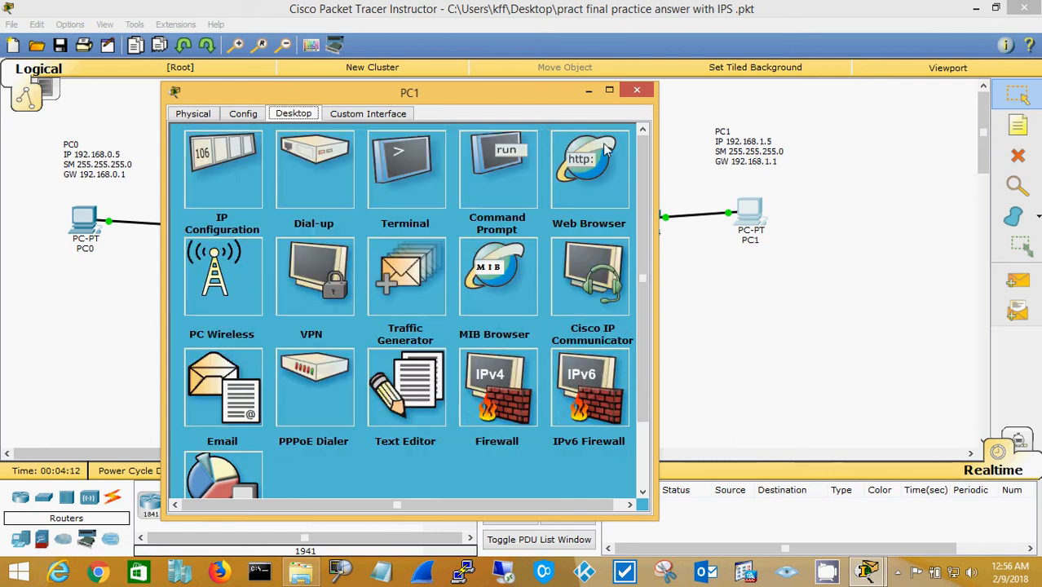
pyautogui.click(637, 91)
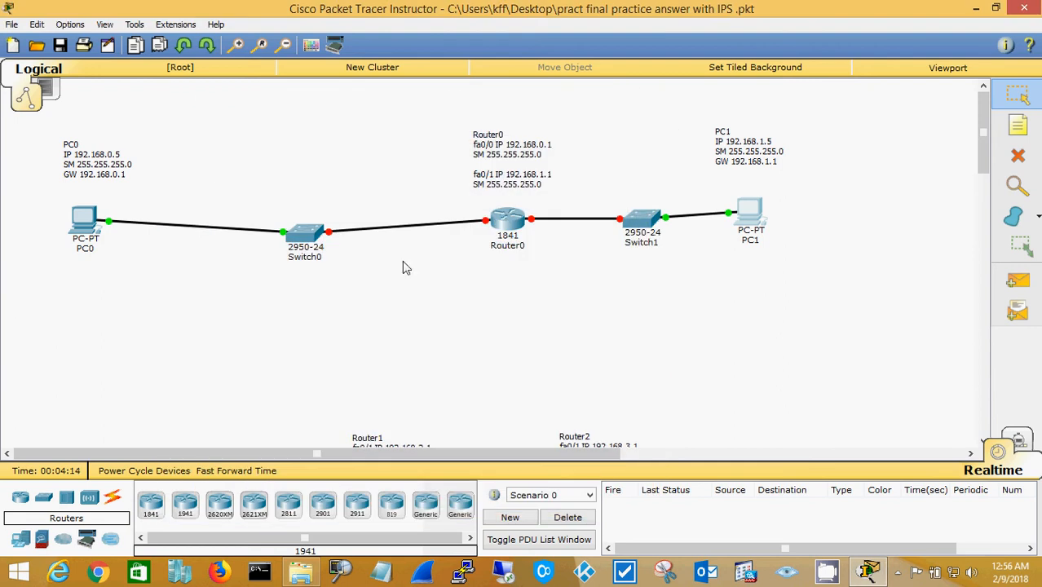
# Open Router0's command line and enter global configuration mode with enable and configure terminal.
pyautogui.click(514, 225)
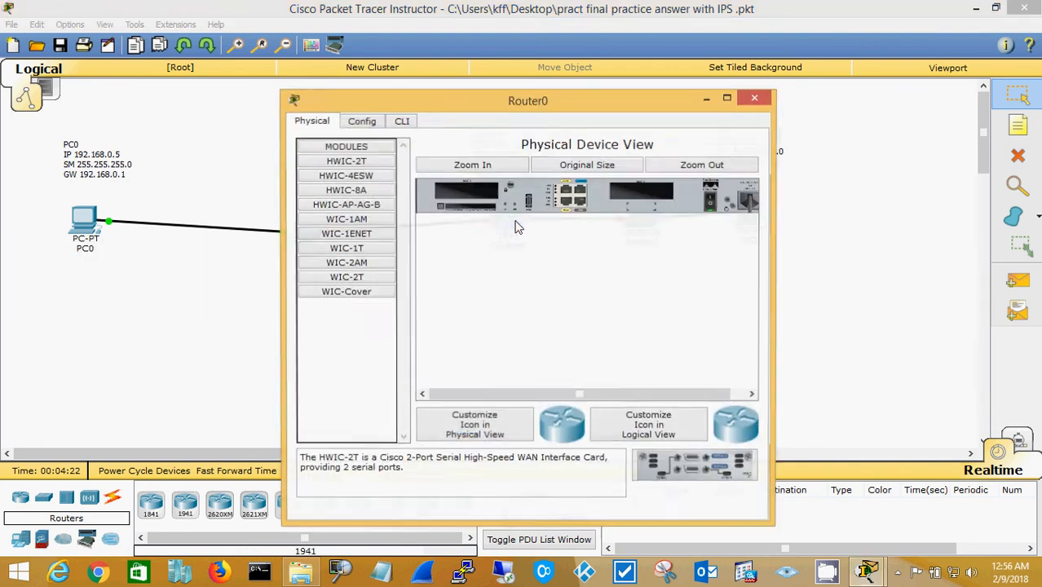
pyautogui.moveTo(560, 103); pyautogui.dragTo(833, 86)
pyautogui.click(675, 102)
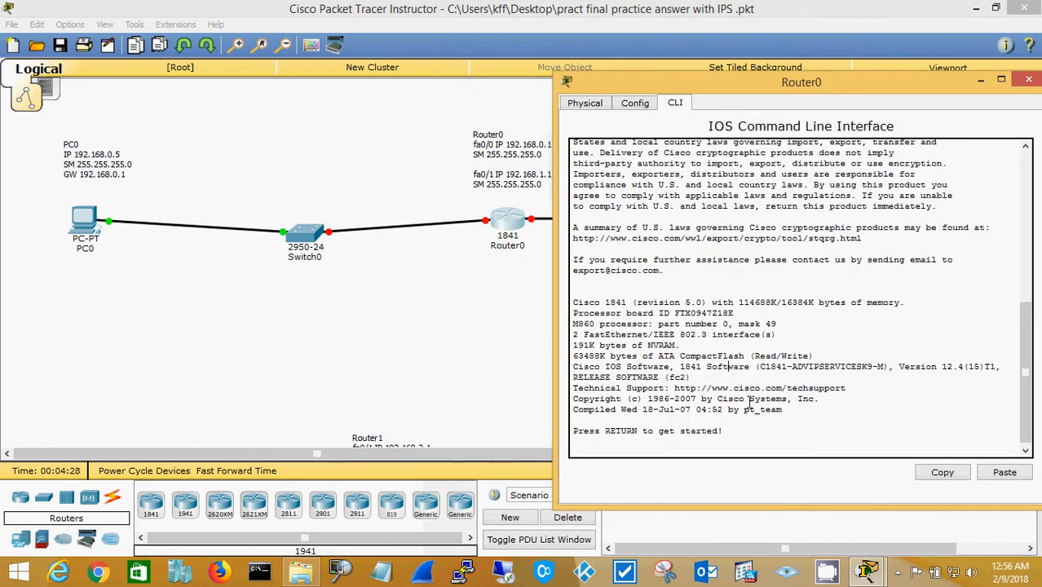
pyautogui.press('Return')
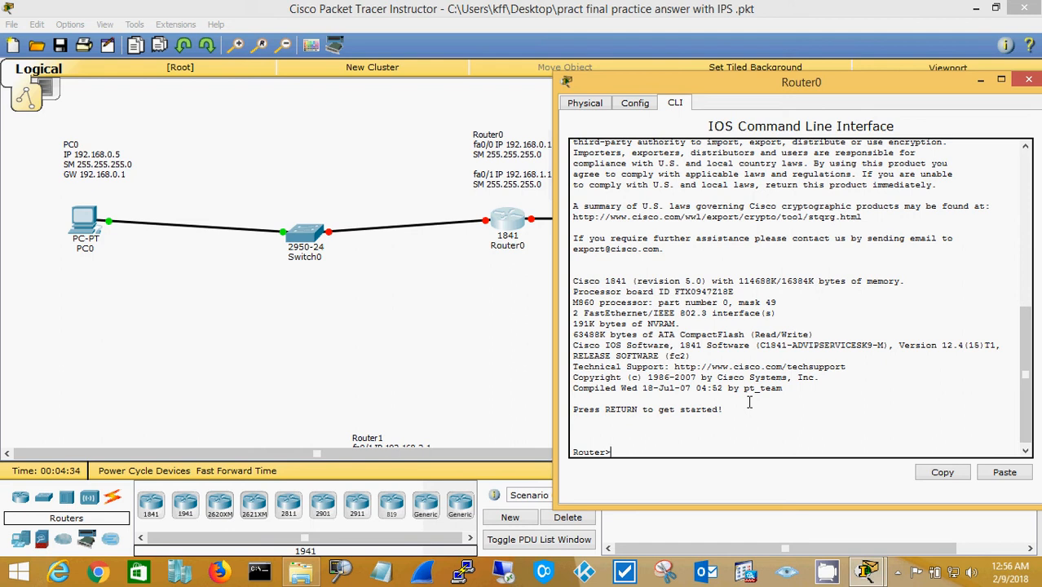
pyautogui.write('n')
pyautogui.press('Tab')
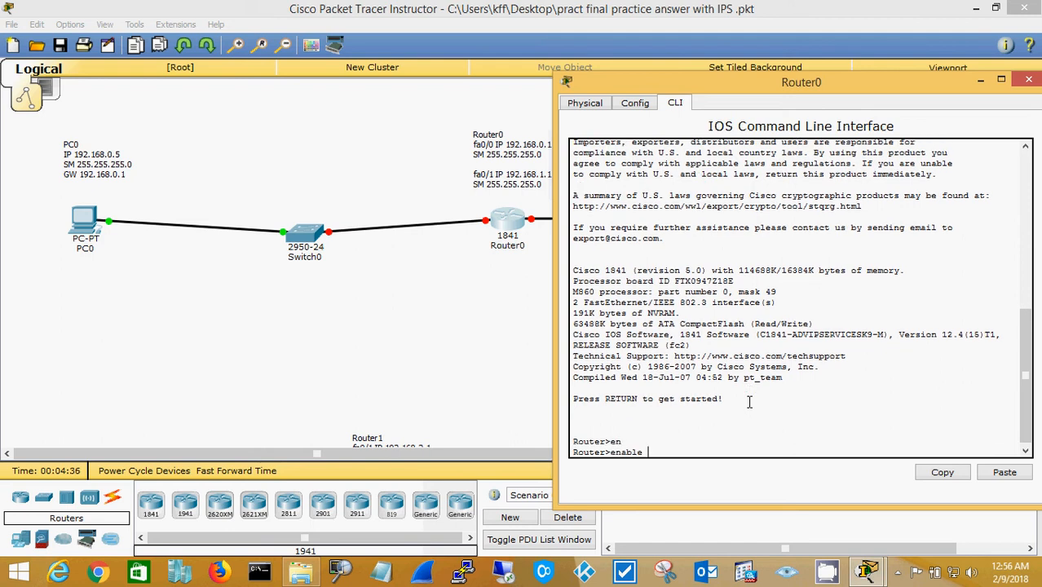
pyautogui.press('Return')
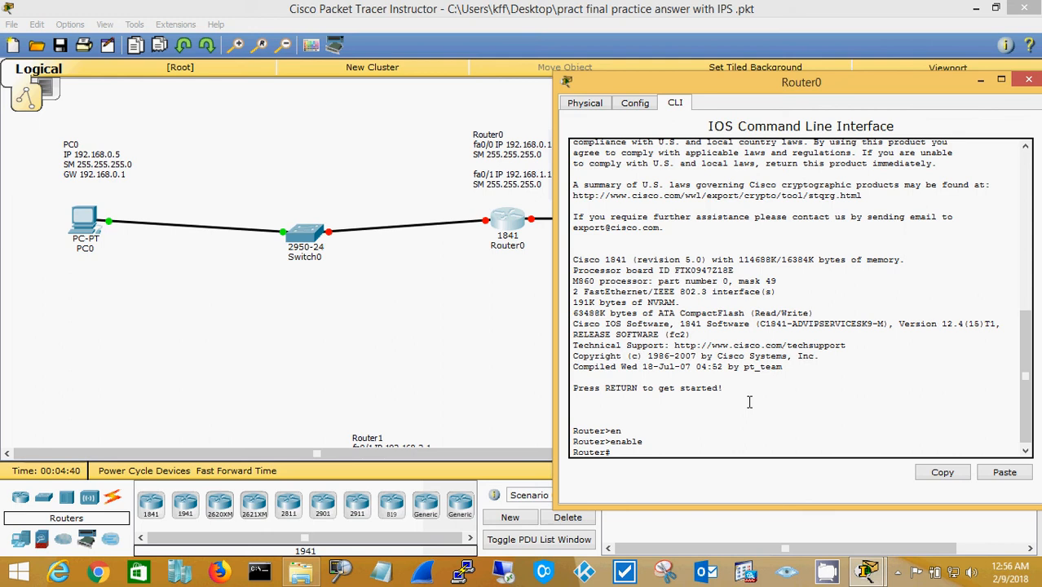
pyautogui.write('config')
pyautogui.press('Tab')
pyautogui.write('ter')
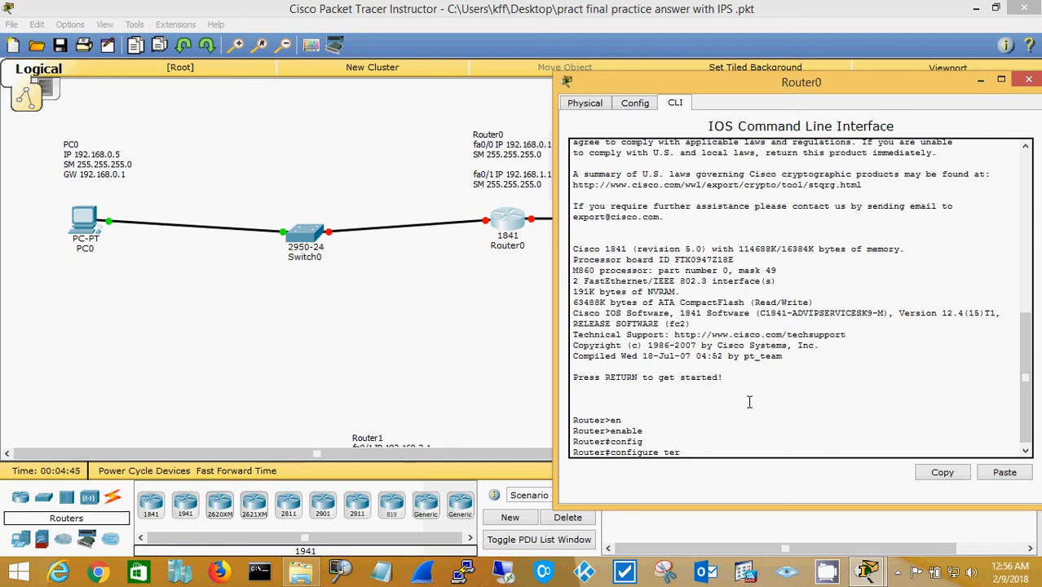
pyautogui.press('Tab')
pyautogui.press('Return')
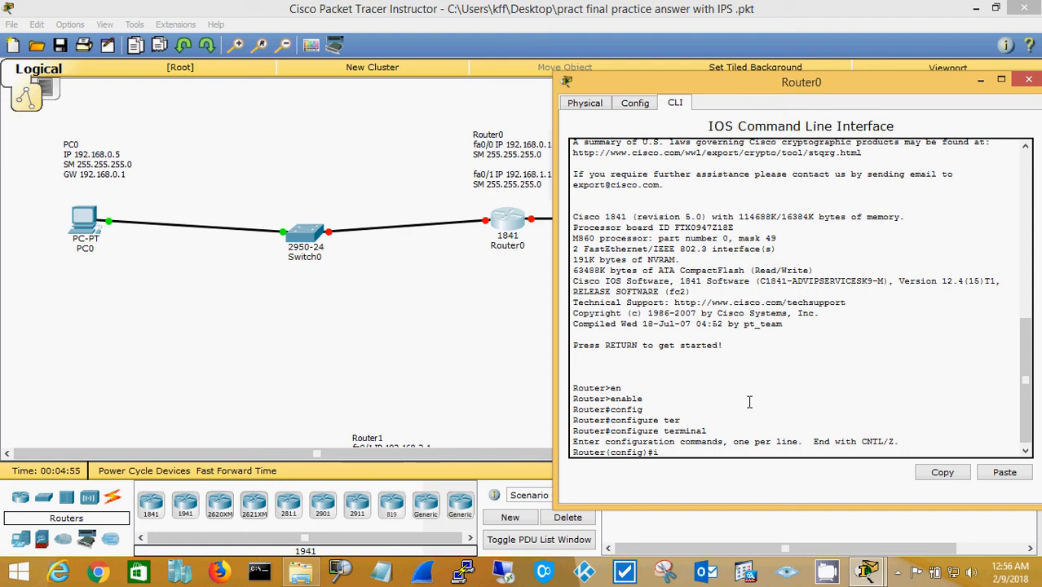
# Assign IP 192.168.0.1 with mask 255.255.255.0 to Router0's interface fa0/0 and bring the interface up with no shut.
pyautogui.write('nt')
pyautogui.press('Tab')
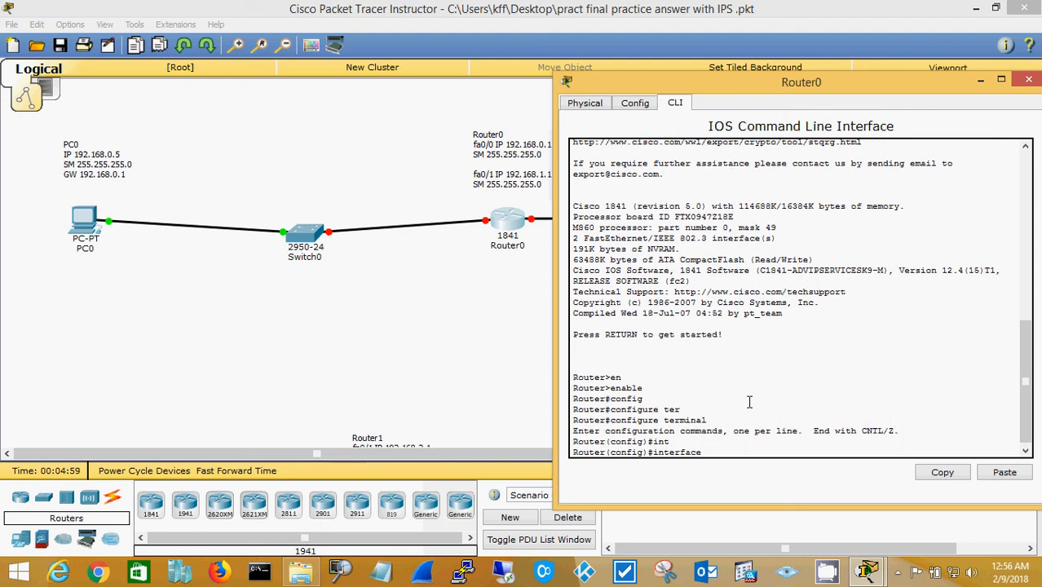
pyautogui.write('fa0/0')
pyautogui.press('Return')
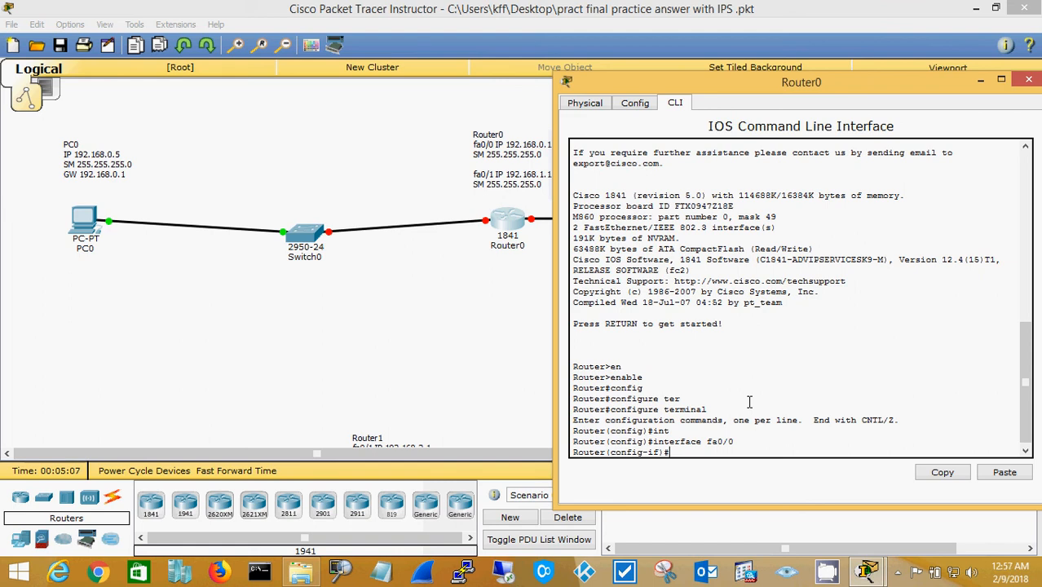
pyautogui.write('ip add 192.168.0.1 ')
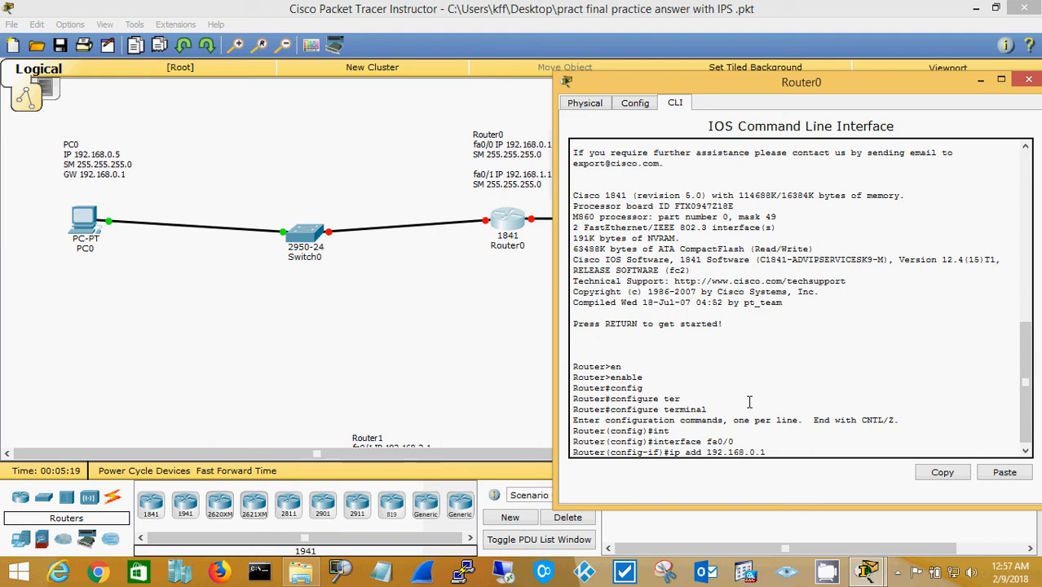
pyautogui.write('255.255.255.0')
pyautogui.press('Return')
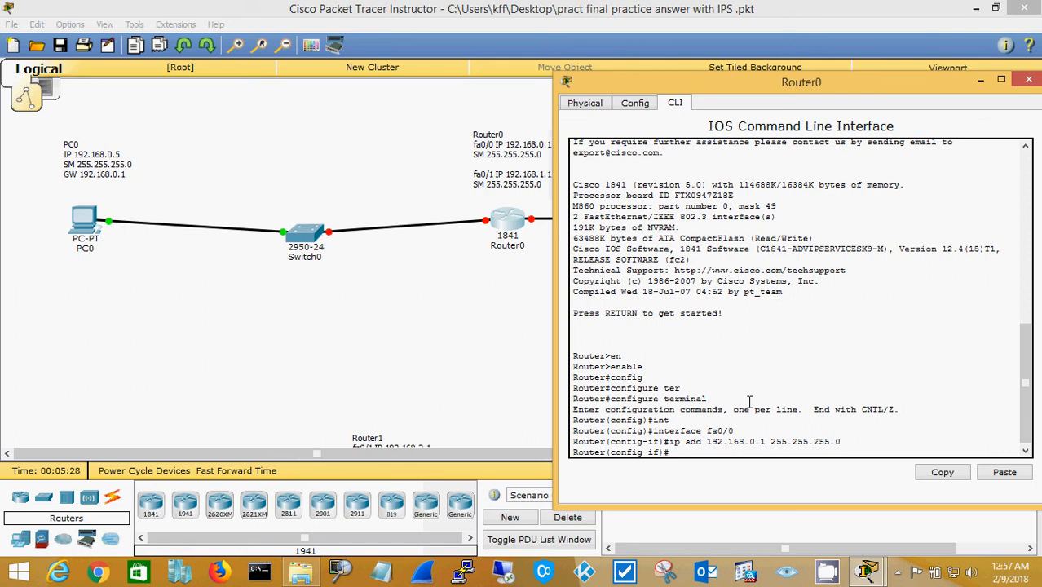
pyautogui.write('no shut')
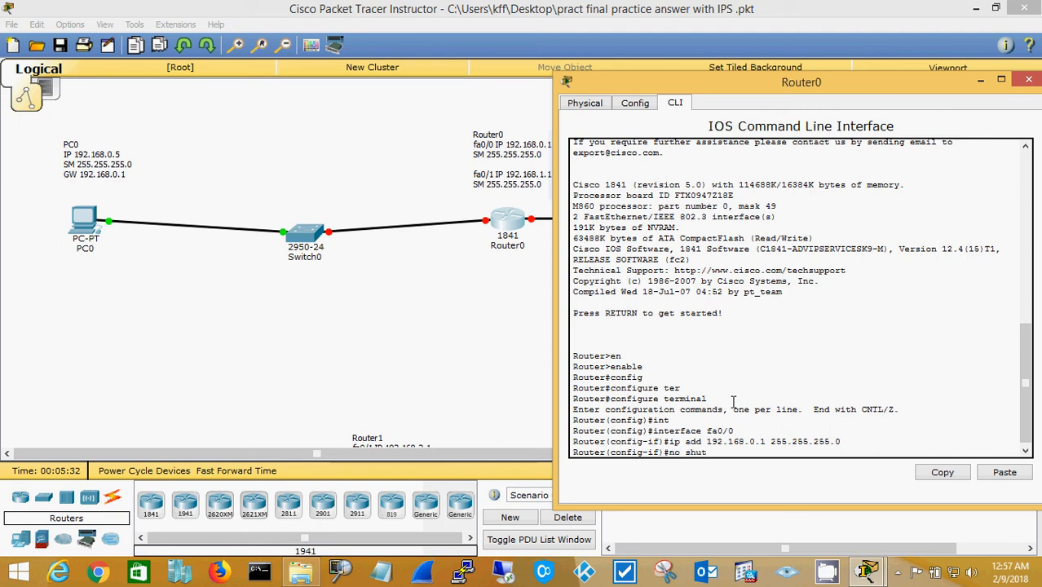
pyautogui.press('Return')
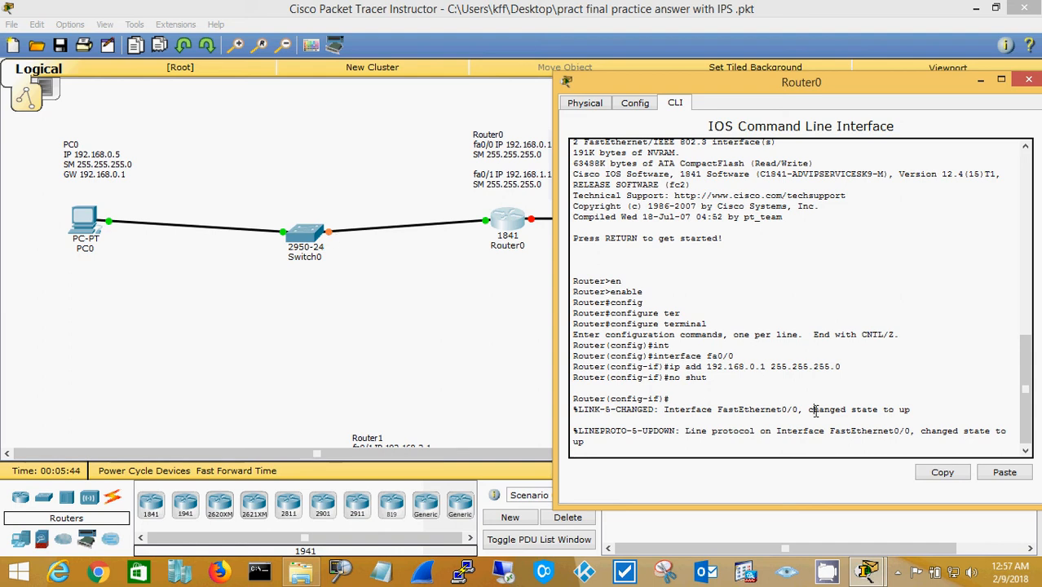
pyautogui.press('Return')
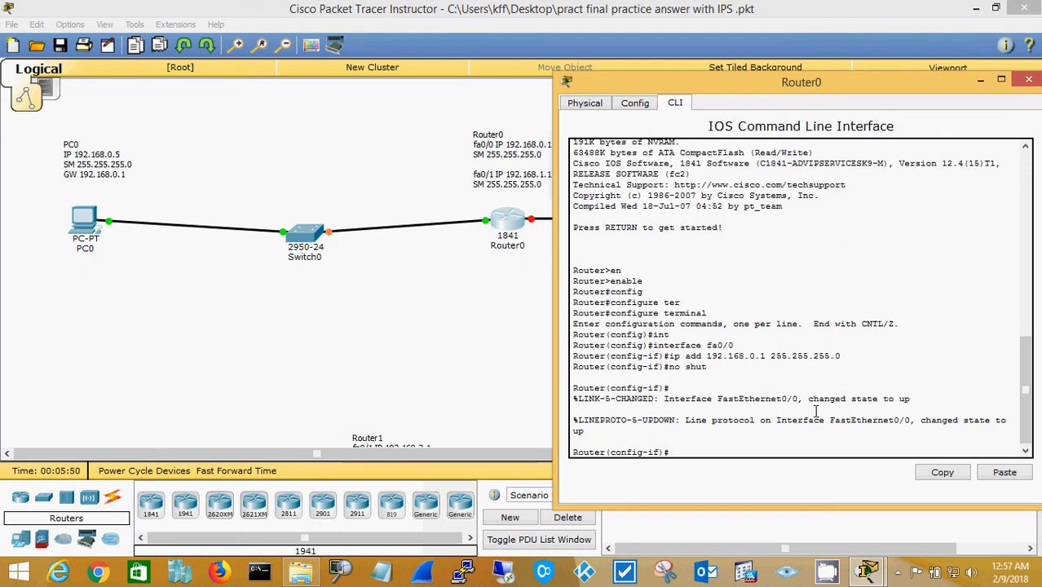
# Assign IP 192.168.1.1 with mask 255.255.255.0 to Router0's interface fa0/1, bring it up with no shut, and close the router window.
pyautogui.write('int')
pyautogui.write('fa0/1')
pyautogui.press('Return')
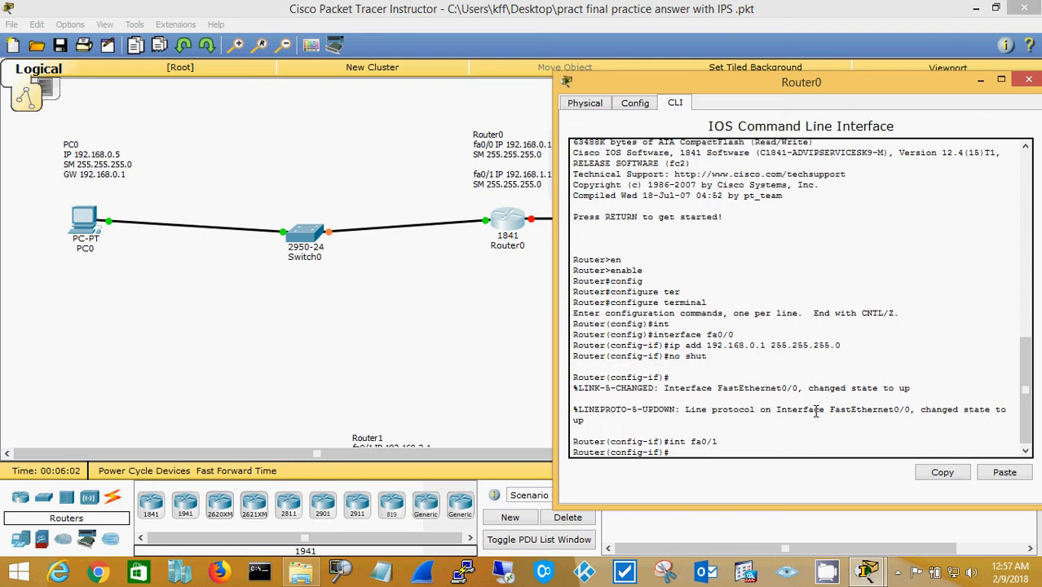
pyautogui.write('i')
pyautogui.write('p add 192.168.1.1 255.255.')
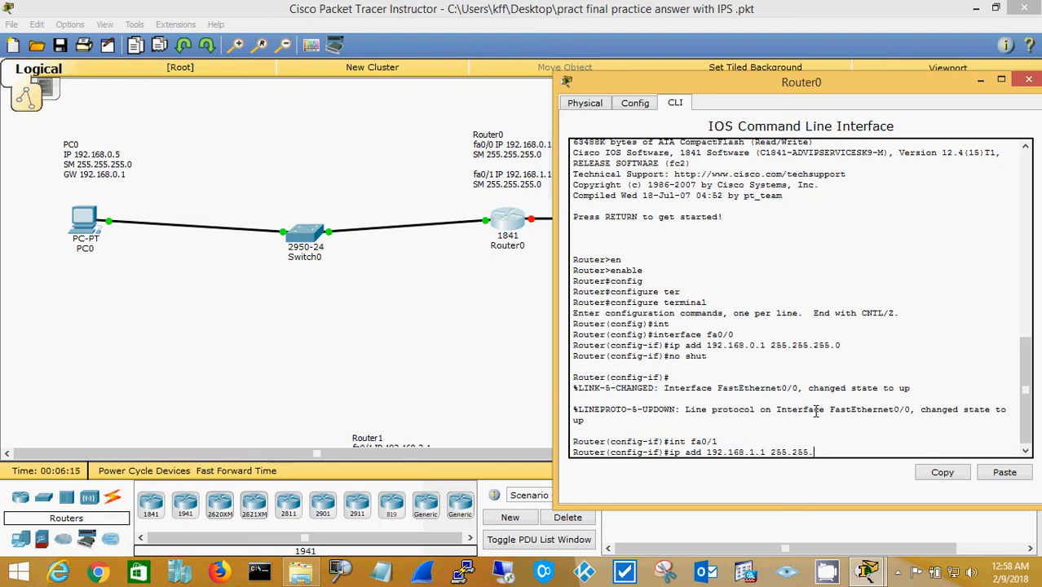
pyautogui.write('255.0')
pyautogui.press('Return')
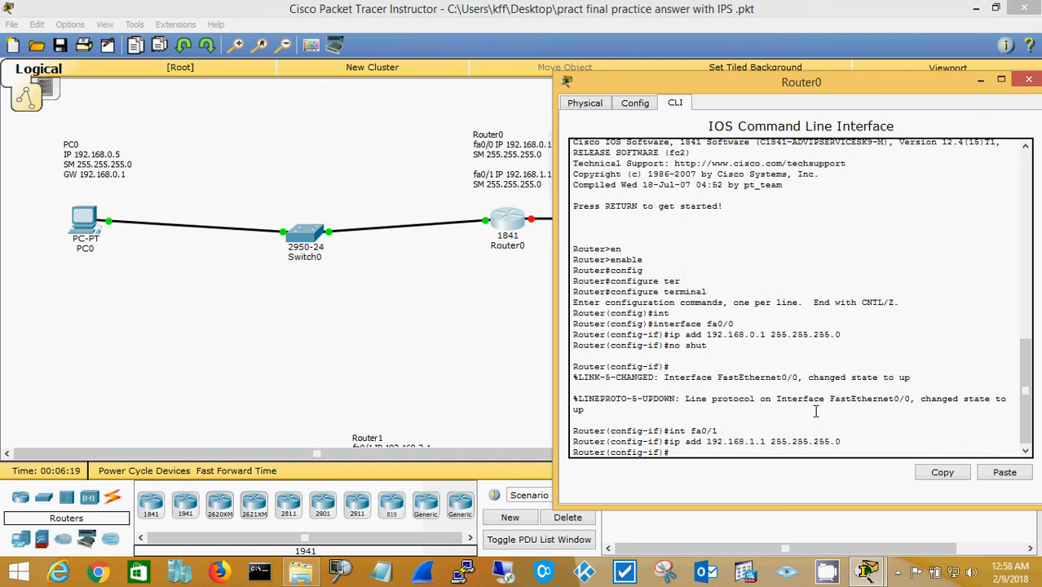
pyautogui.write('no shut')
pyautogui.press('Return')
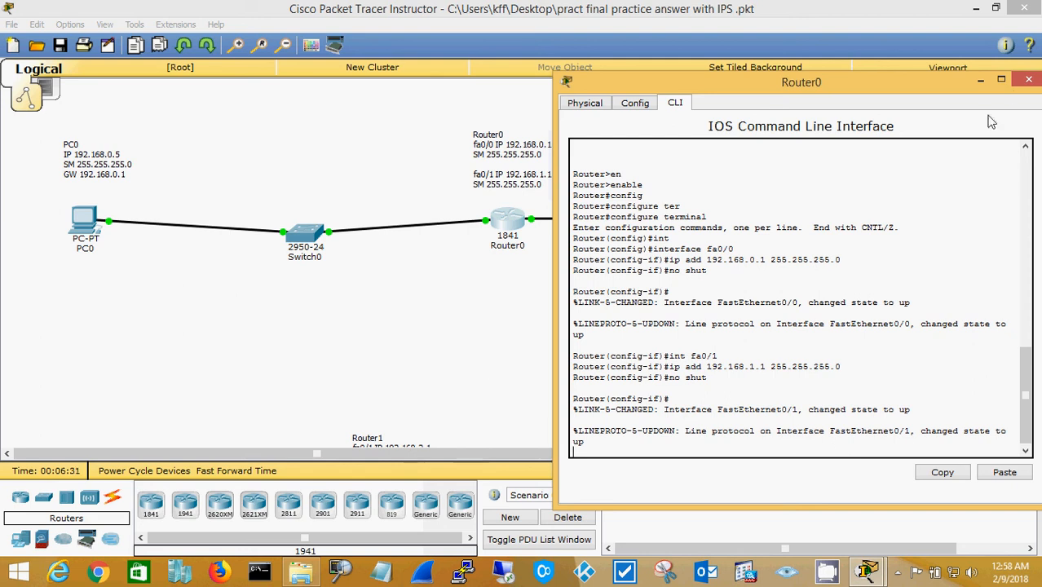
pyautogui.click(1029, 79)
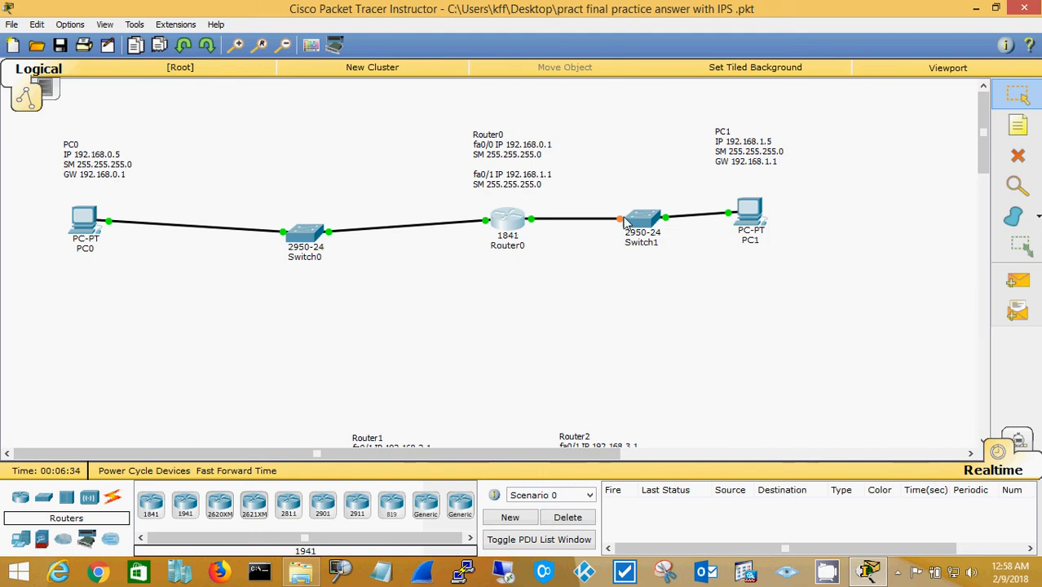
# Ping 192.168.0.5 twice from PC1's command prompt to test the route to PC0, and close PC1's window.
pyautogui.click(752, 212)
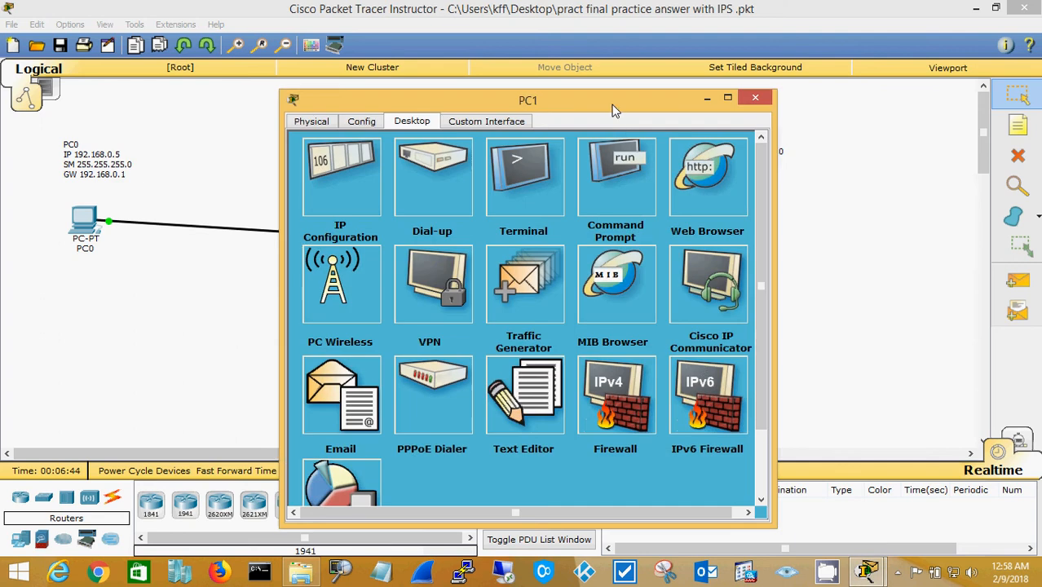
pyautogui.moveTo(614, 107); pyautogui.dragTo(821, 266)
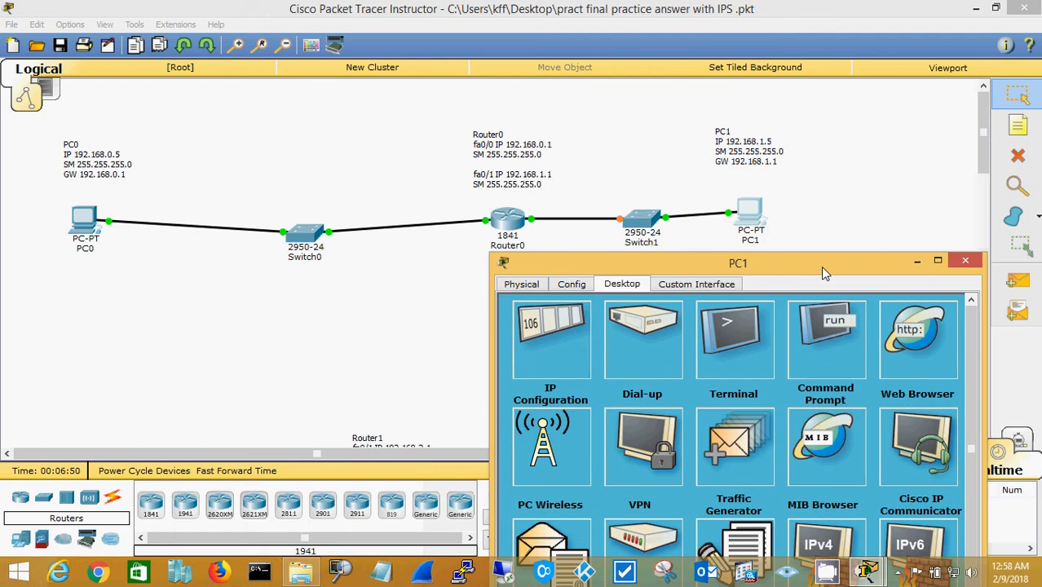
pyautogui.click(824, 342)
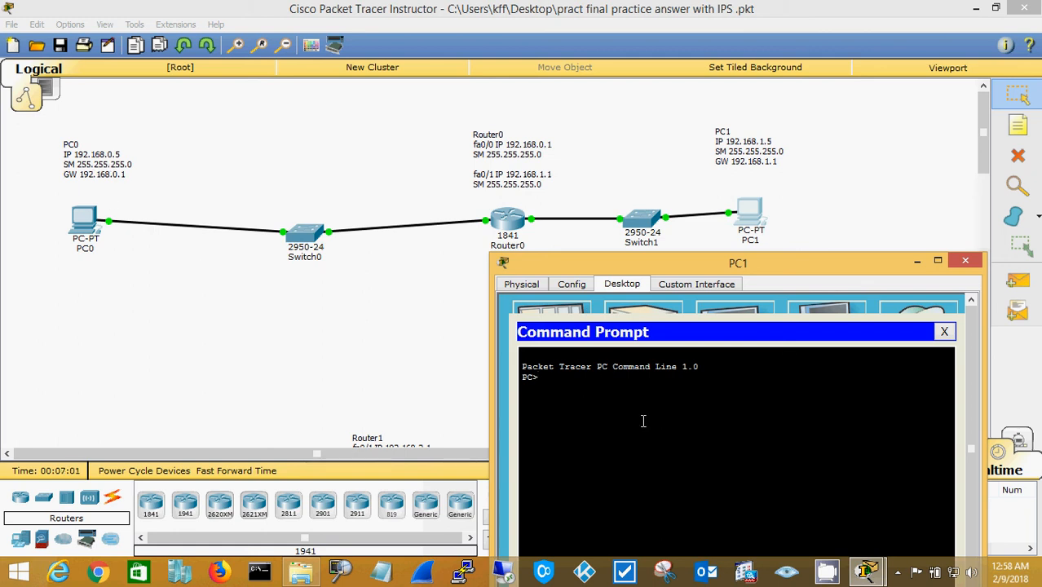
pyautogui.write('ping 192.168.0.5')
pyautogui.press('Return')
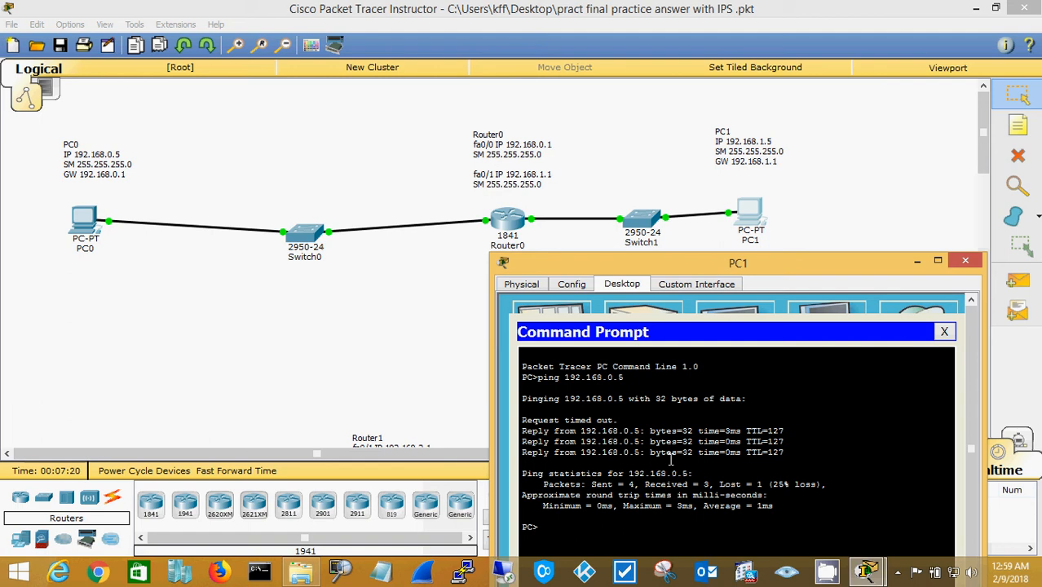
pyautogui.press('Up')
pyautogui.press('Return')
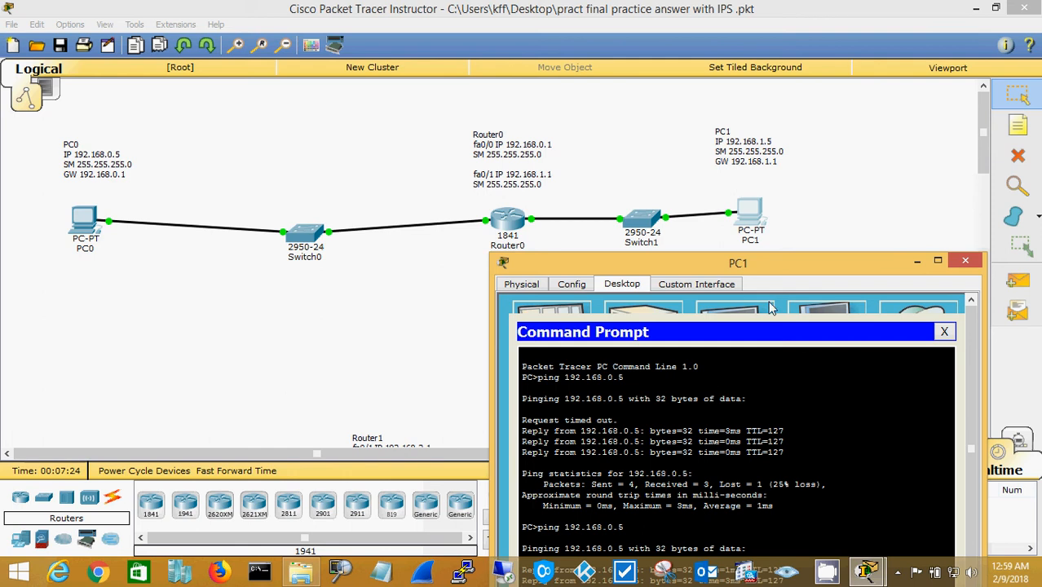
pyautogui.moveTo(771, 266); pyautogui.dragTo(776, 191)
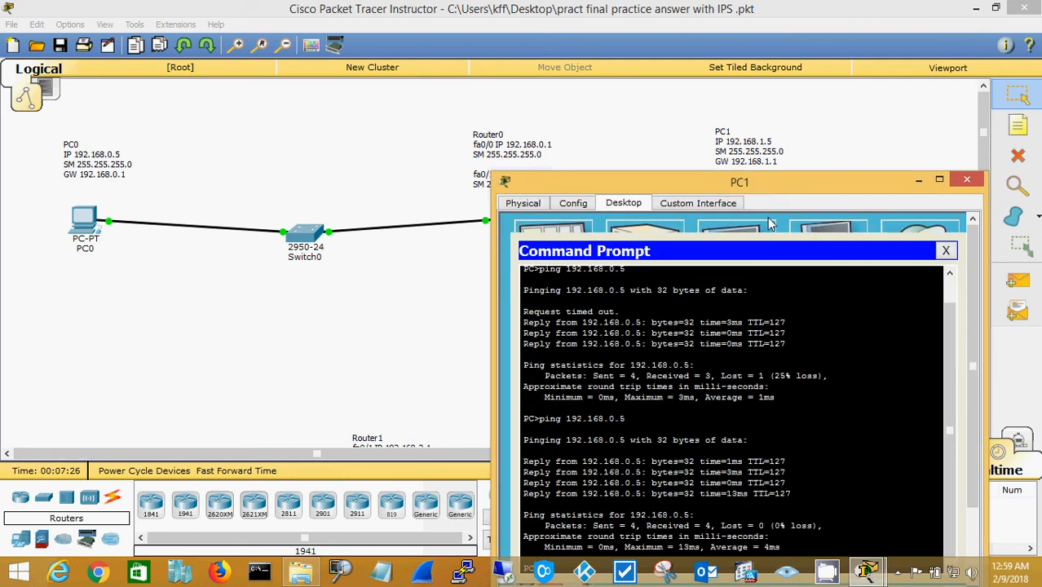
pyautogui.click(966, 180)
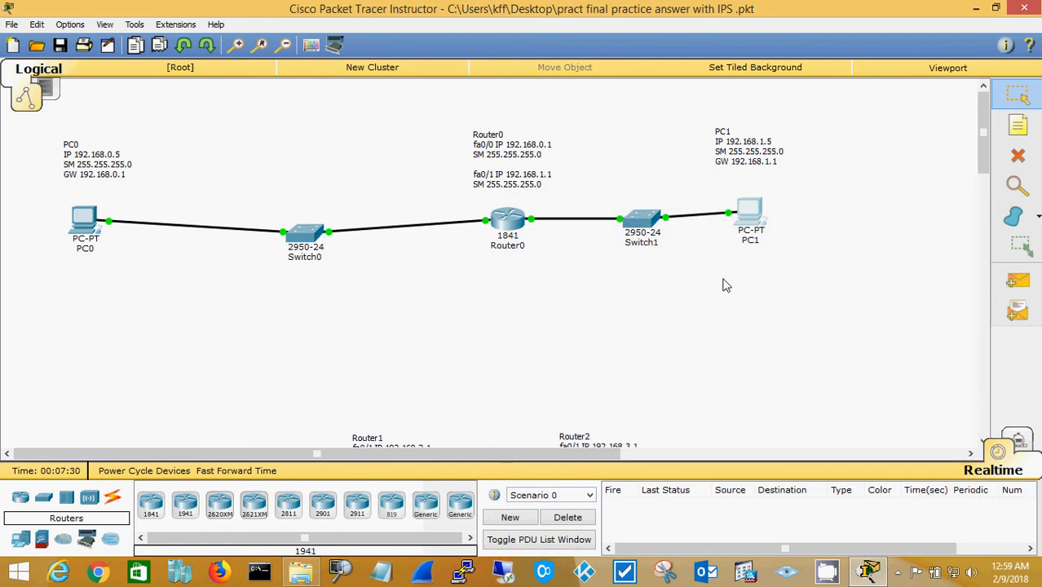
# Ping 192.168.1.5 from PC0's command prompt to test the route to PC1, and close PC0's window.
pyautogui.click(86, 227)
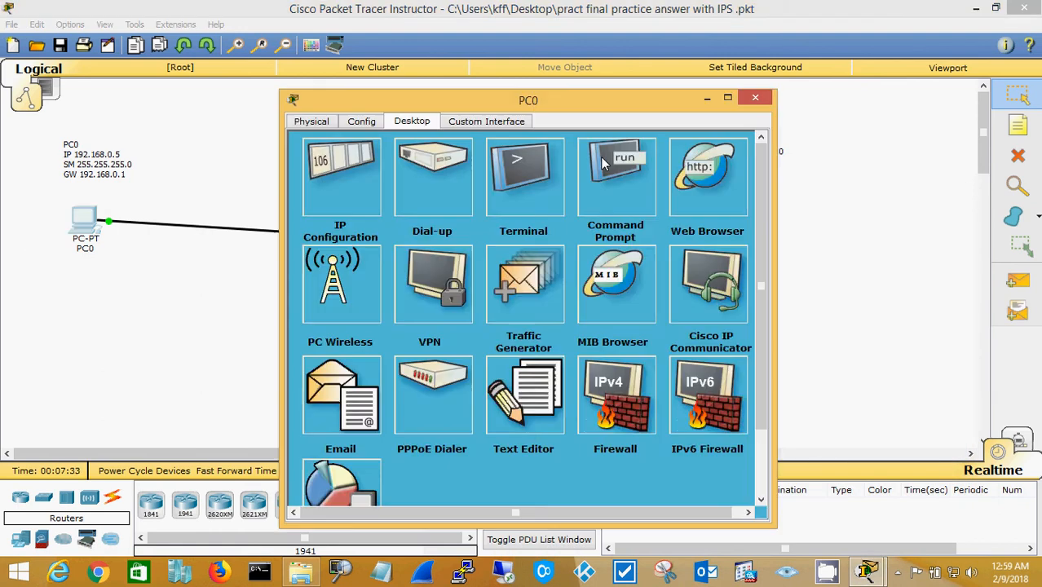
pyautogui.click(600, 157)
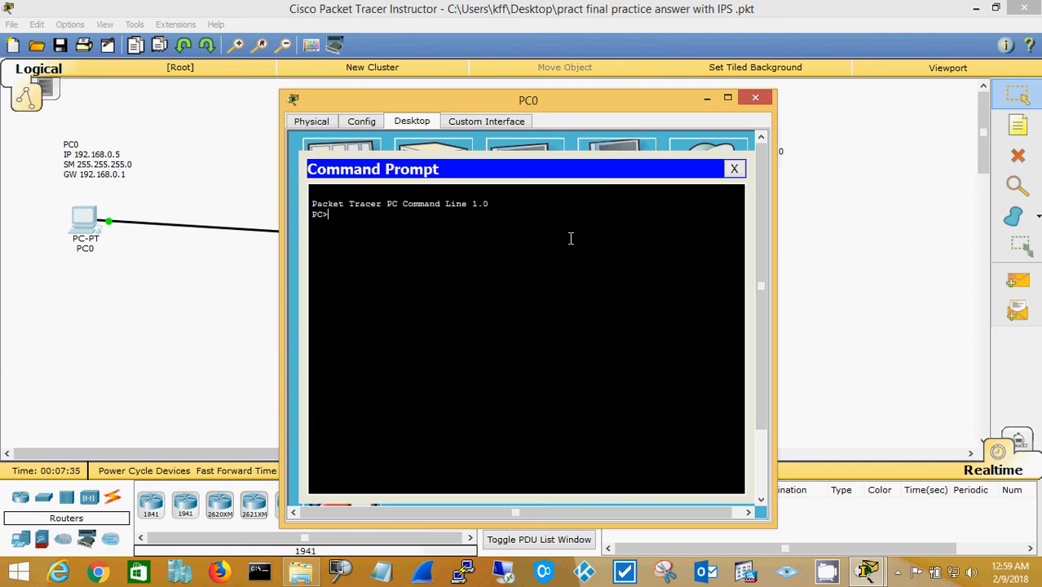
pyautogui.write('ping 192.168.1.5')
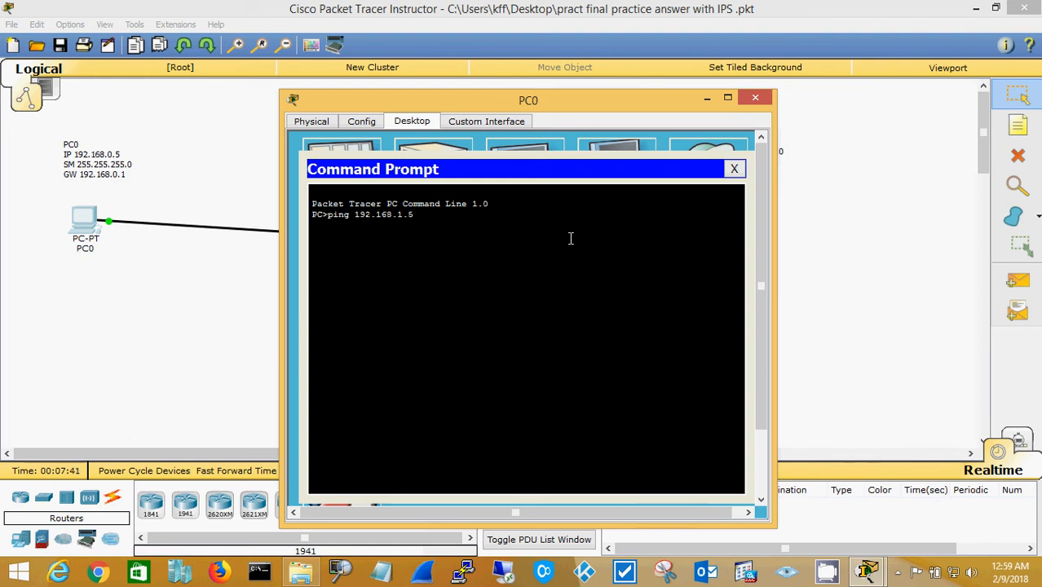
pyautogui.press('Return')
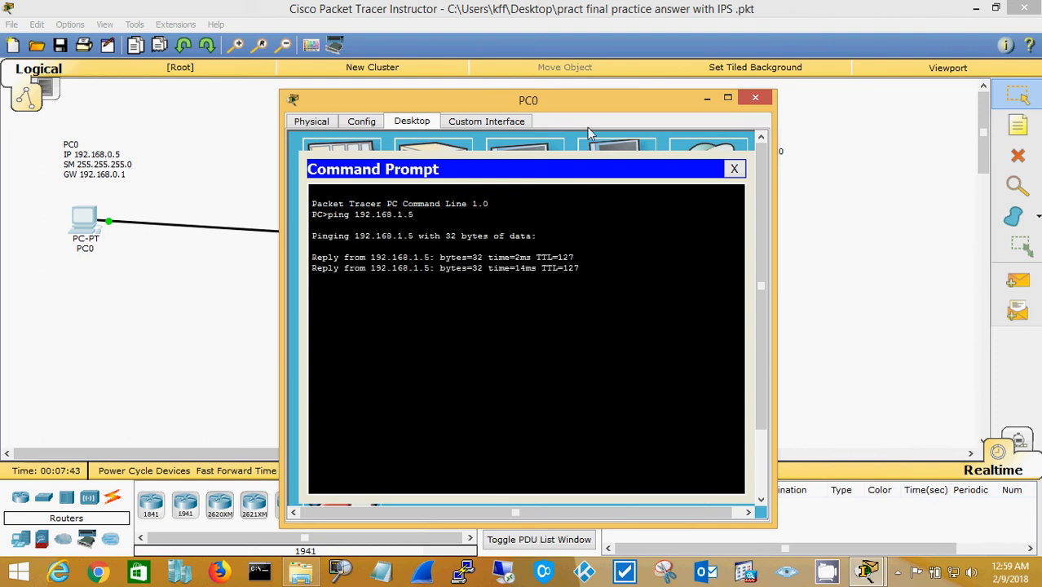
pyautogui.moveTo(555, 99); pyautogui.dragTo(411, 84)
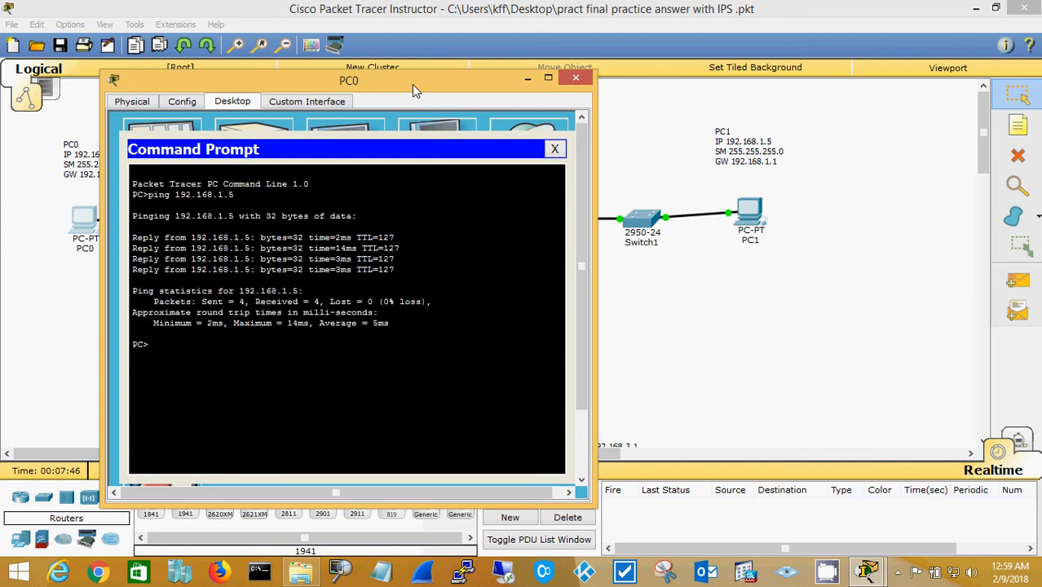
pyautogui.click(577, 78)
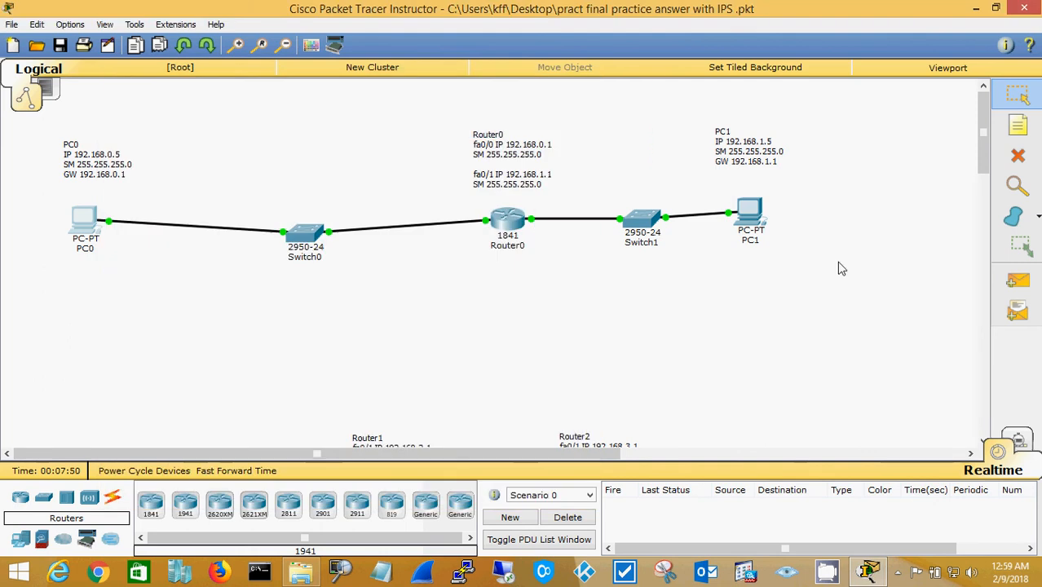
# Configure PC2 with static IP 192.168.2.5, subnet mask 255.255.255.0 and default gateway 192.168.2.1, and close its window.
pyautogui.moveTo(982, 144); pyautogui.dragTo(978, 211)
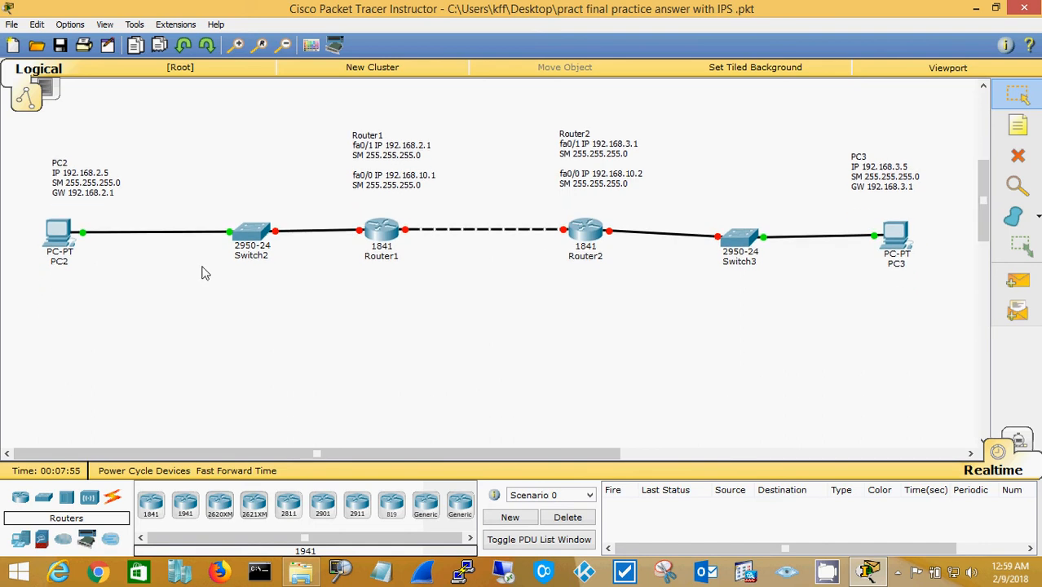
pyautogui.click(64, 237)
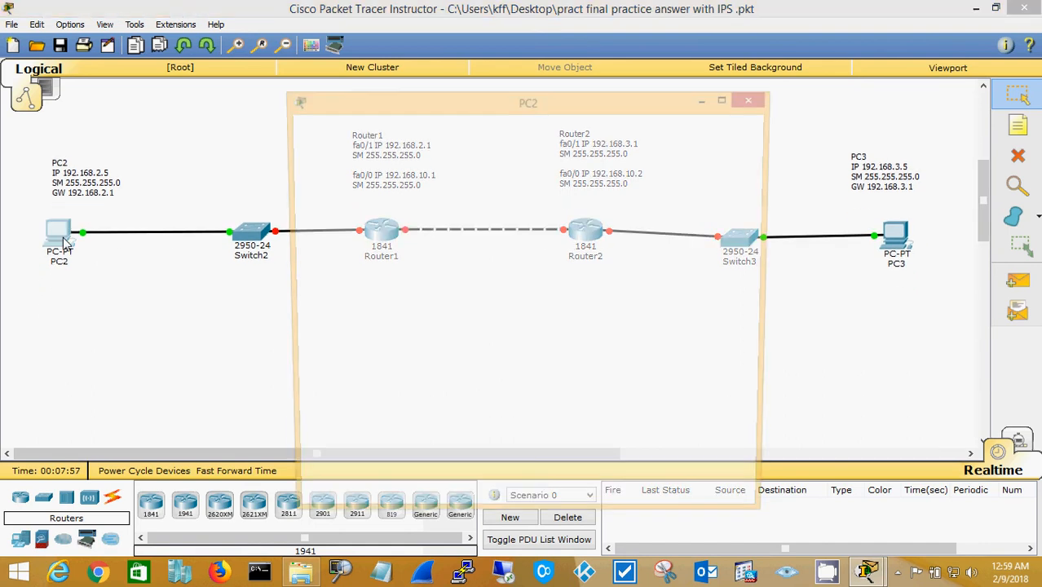
pyautogui.click(413, 123)
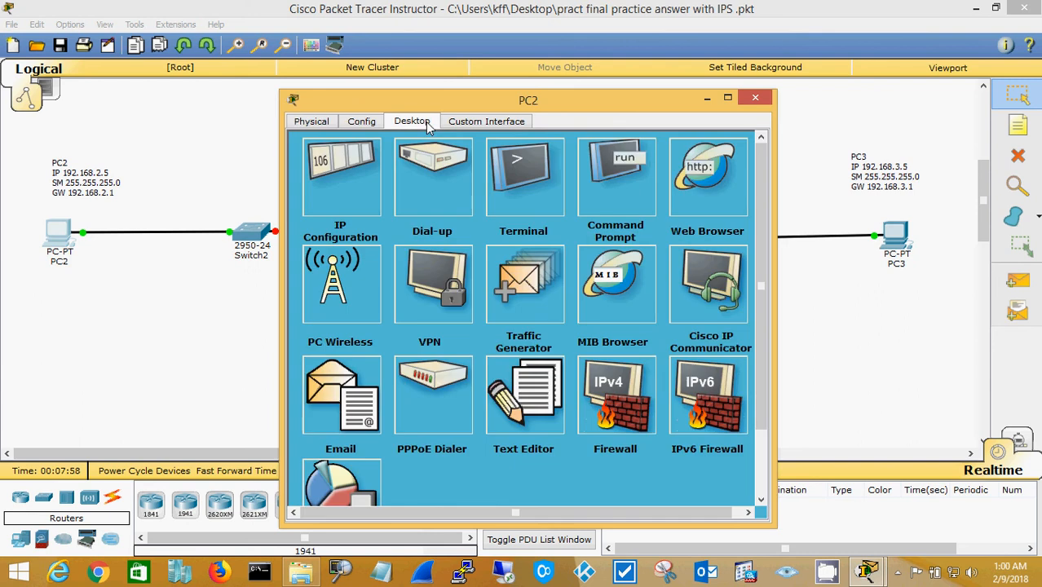
pyautogui.click(346, 183)
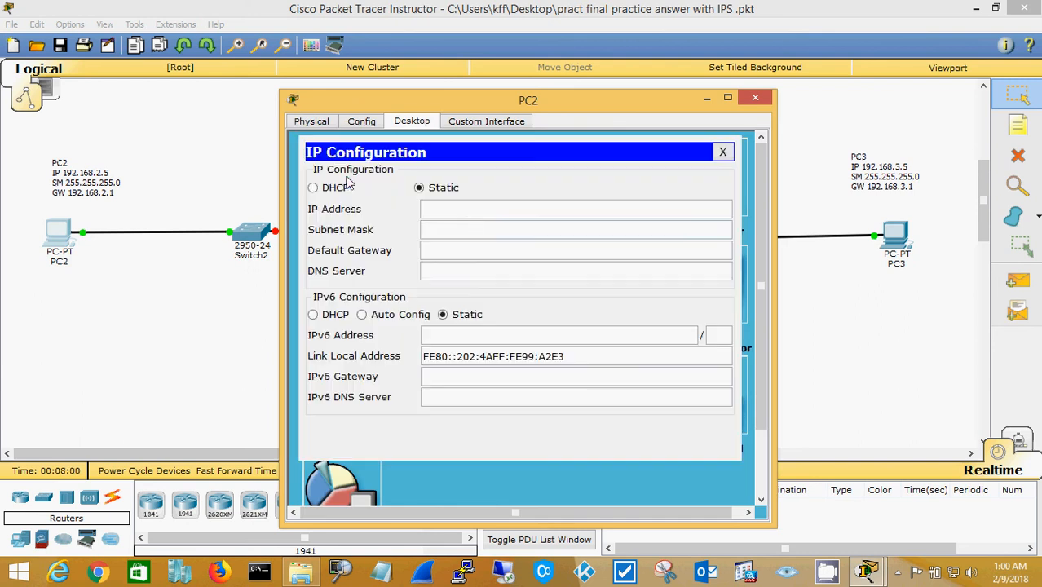
pyautogui.click(472, 212)
pyautogui.write('192.168.2.5')
pyautogui.press('Tab')
pyautogui.press('Tab')
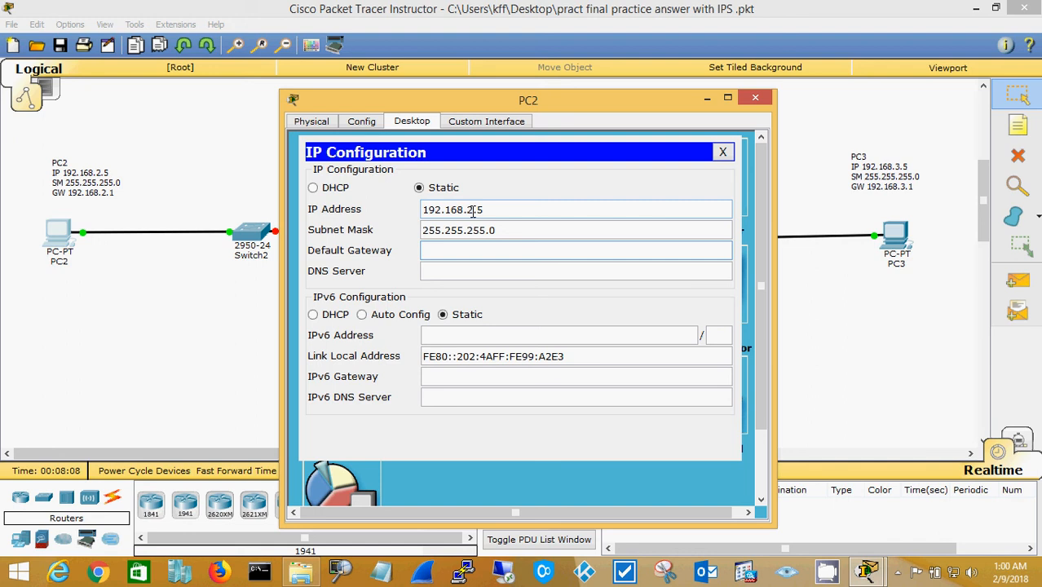
pyautogui.write('192.168.2.1')
pyautogui.click(723, 152)
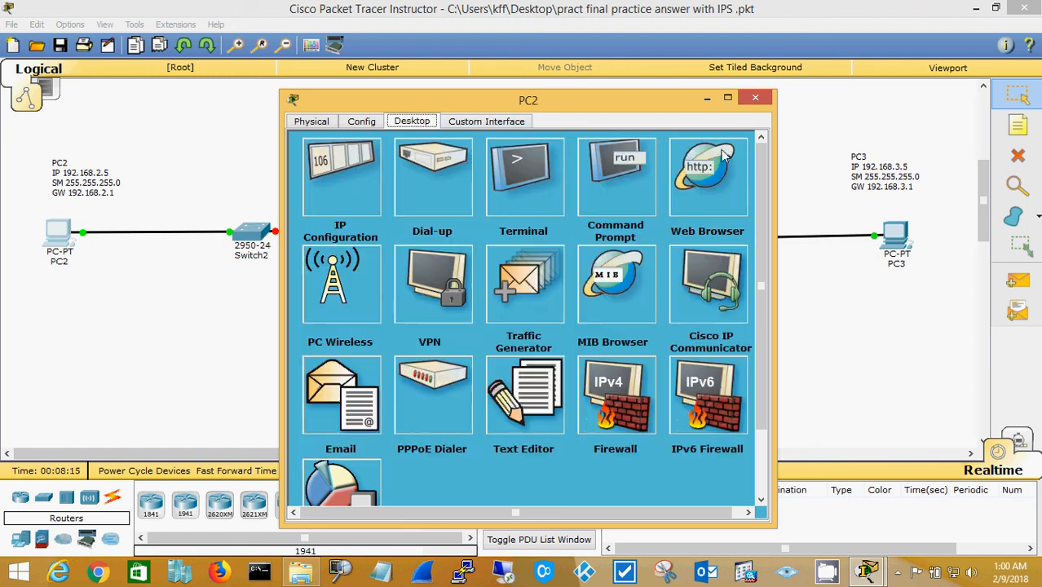
pyautogui.click(755, 98)
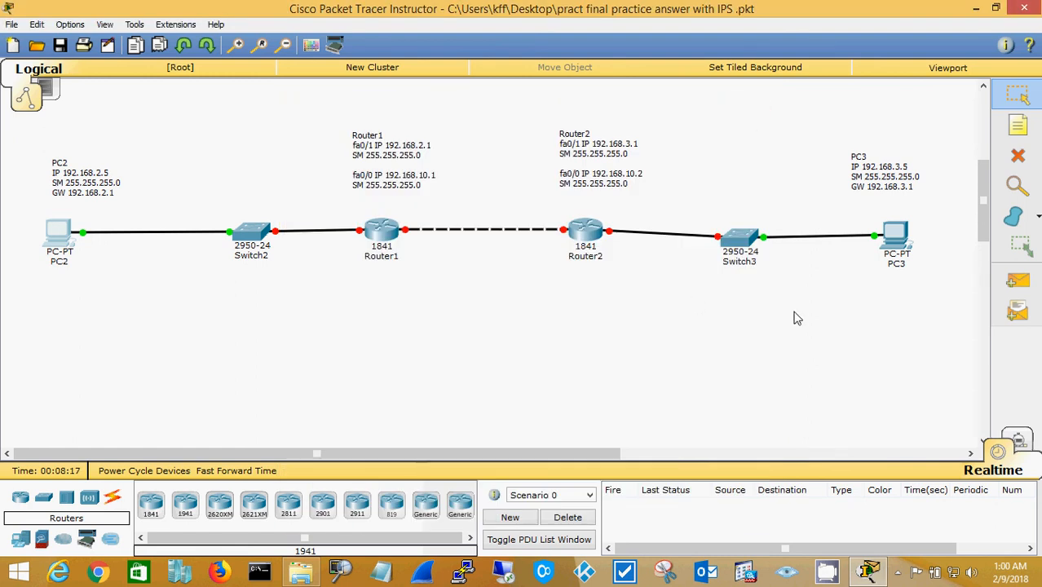
# Configure PC3 with static IP 192.168.3.5, subnet mask 255.255.255.0 and default gateway 192.168.3.1, and close its window.
pyautogui.click(895, 242)
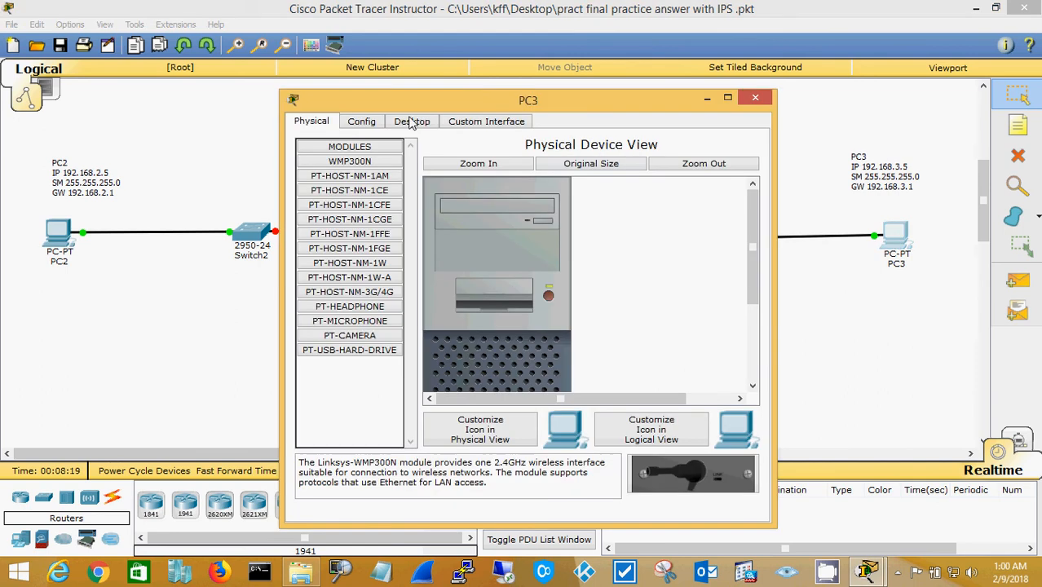
pyautogui.click(412, 122)
pyautogui.click(356, 184)
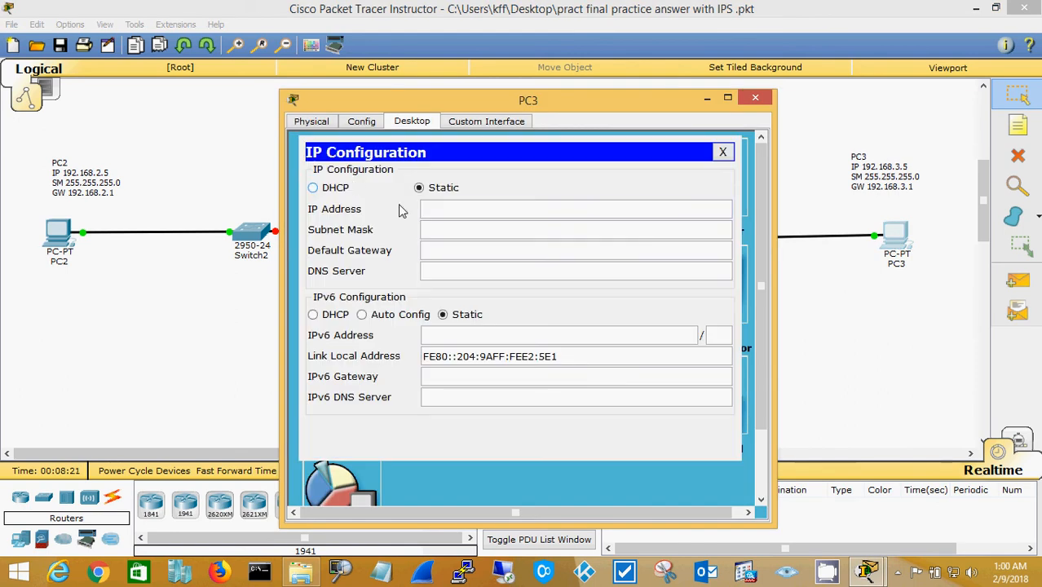
pyautogui.write('192.168.')
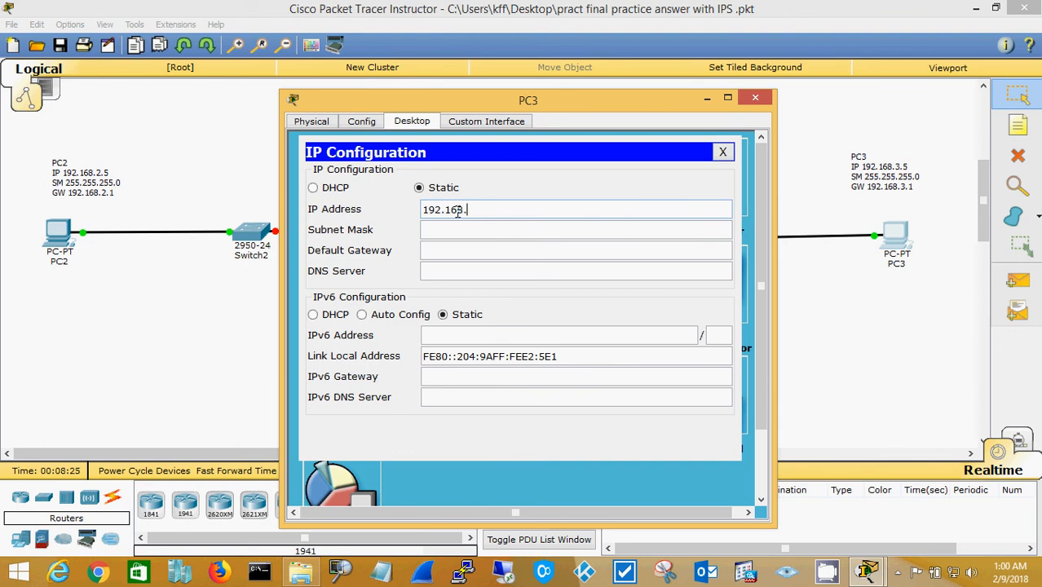
pyautogui.write('3.5')
pyautogui.press('Tab')
pyautogui.press('Tab')
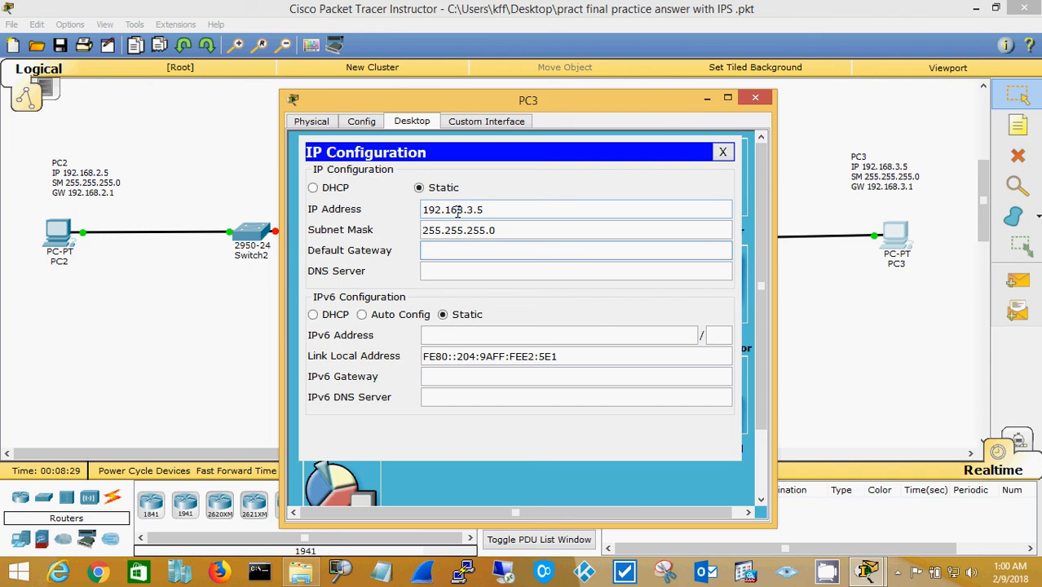
pyautogui.write('192.168.3.1')
pyautogui.click(723, 151)
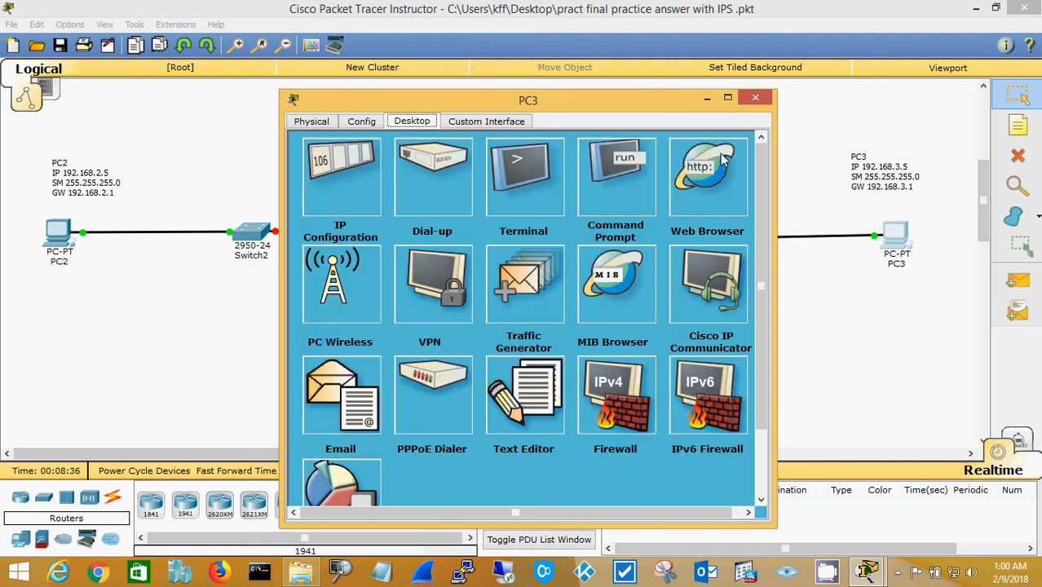
pyautogui.click(755, 99)
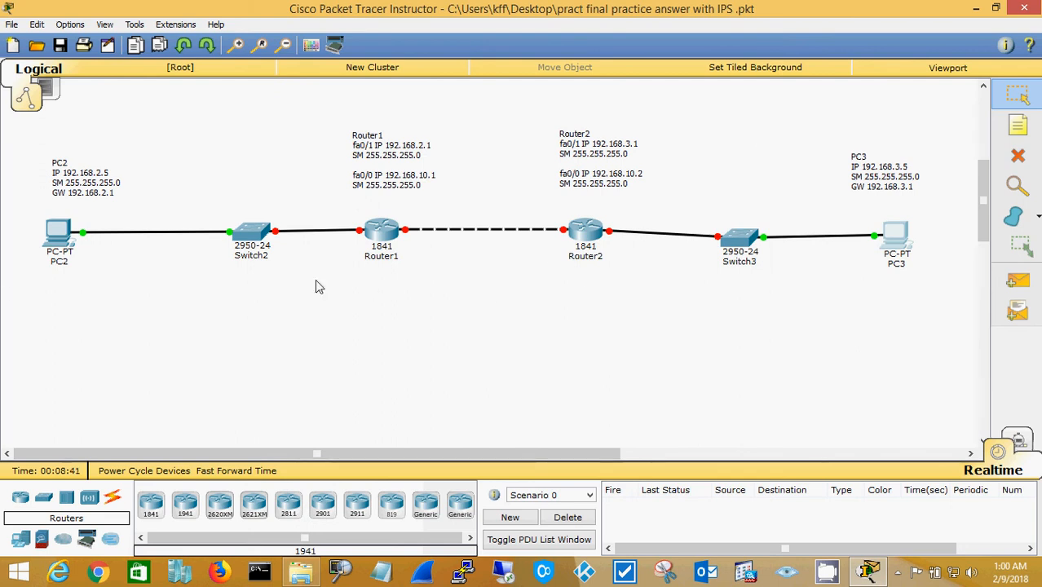
# Open Router1's command line and enter global configuration mode with en and config t.
pyautogui.click(388, 234)
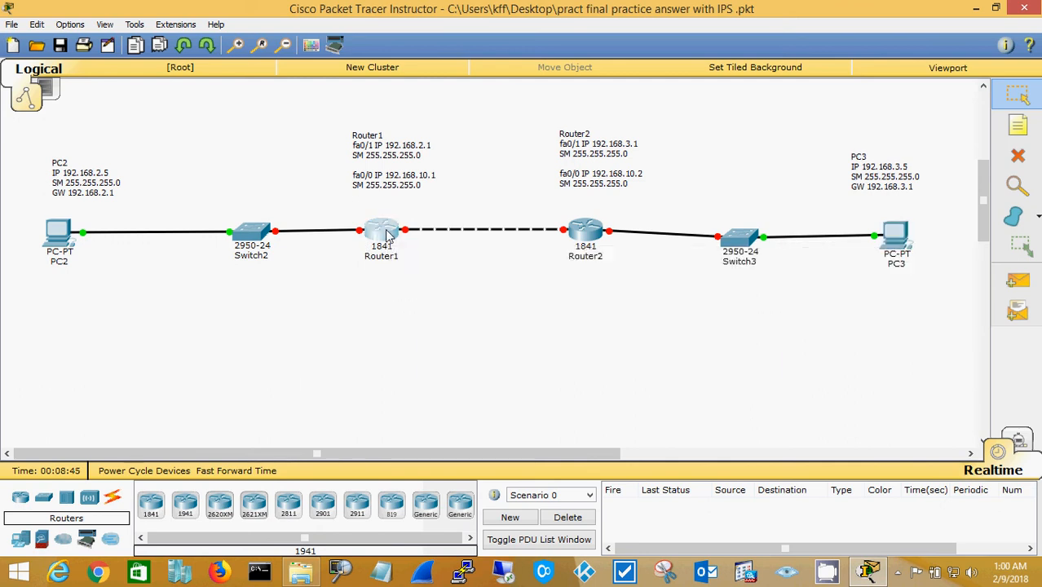
pyautogui.moveTo(480, 106); pyautogui.dragTo(642, 97)
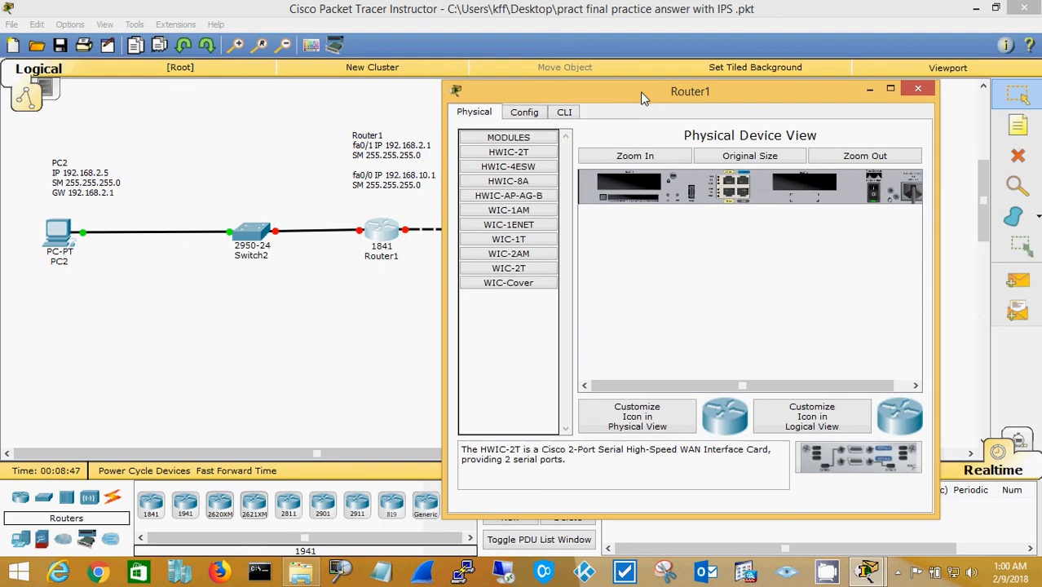
pyautogui.click(568, 112)
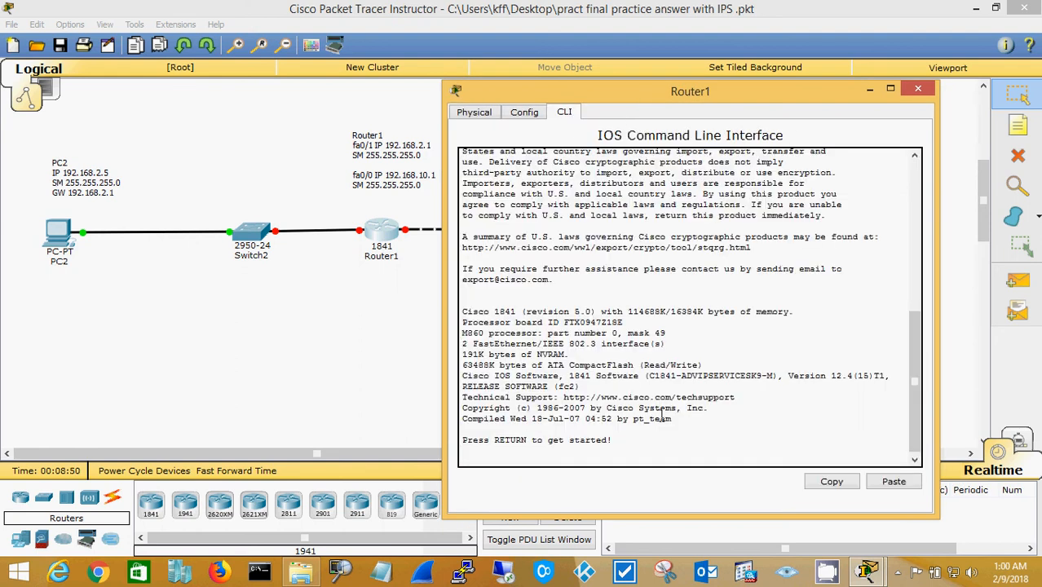
pyautogui.press('Return')
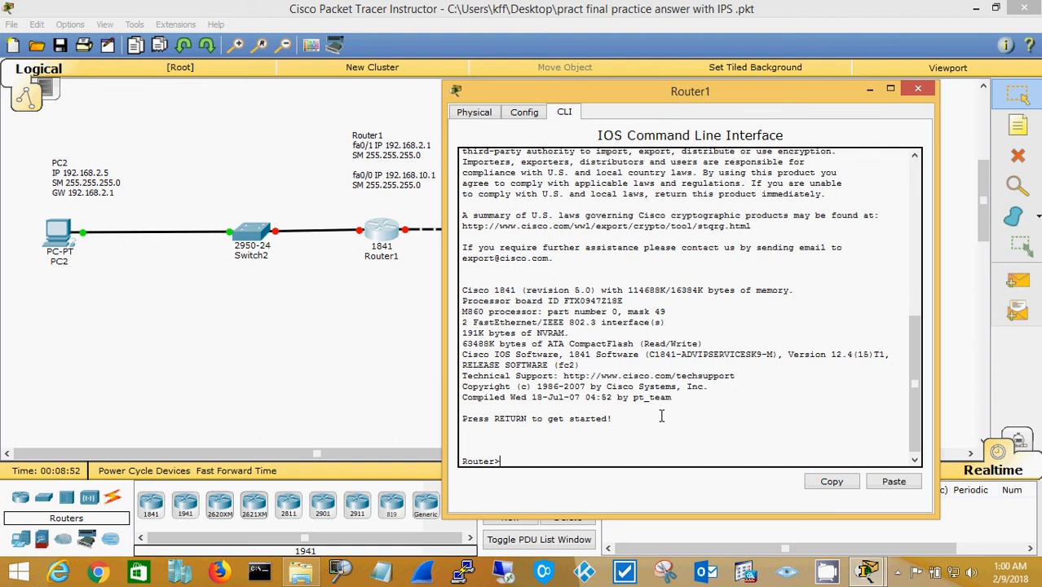
pyautogui.write('en')
pyautogui.press('Return')
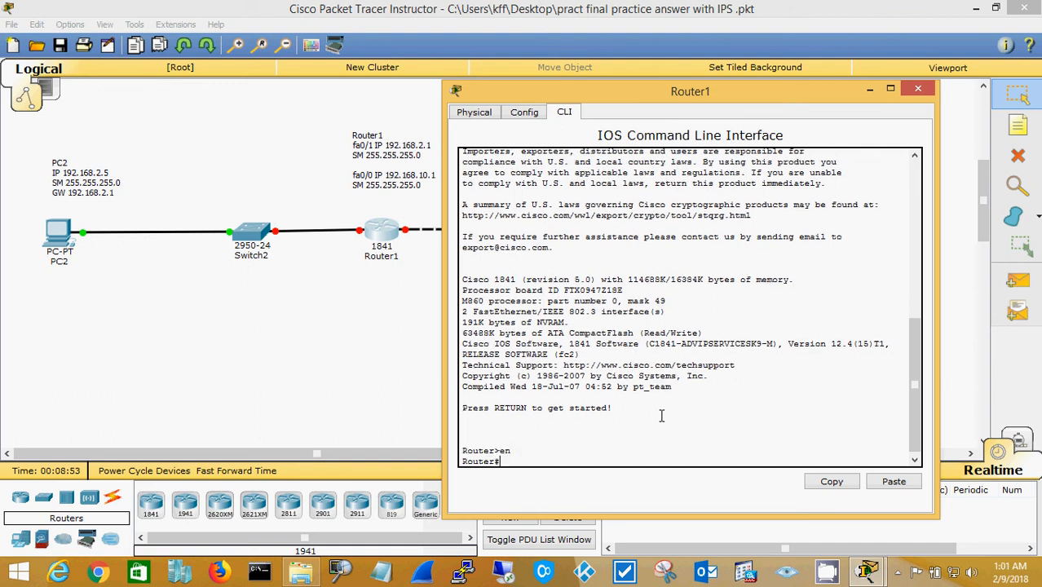
pyautogui.write('config t')
pyautogui.press('Return')
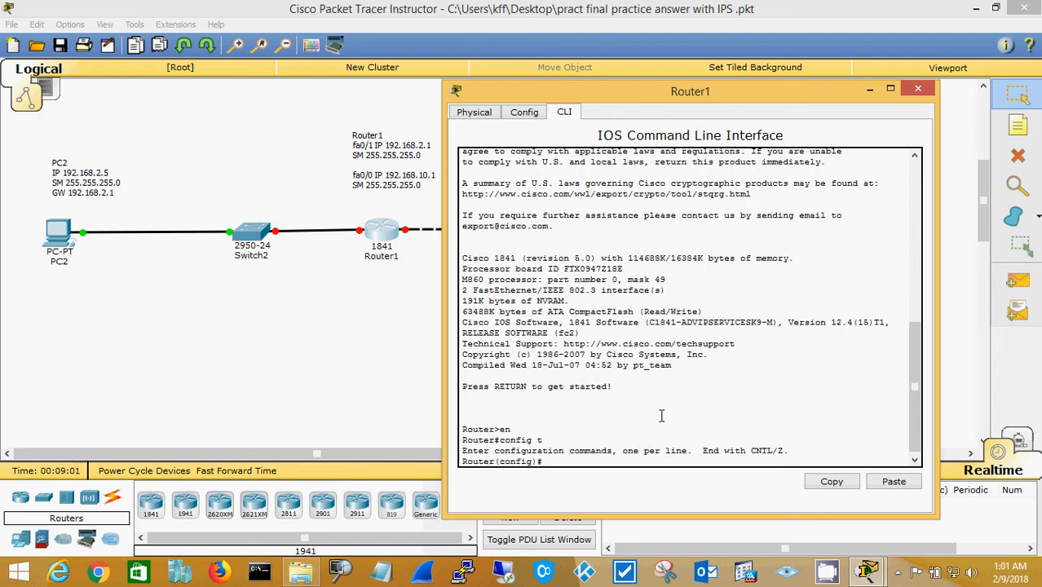
# Assign IP 192.168.2.1 with mask 255.255.255.0 to Router1's interface fa0/1.
pyautogui.write('int fa0/')
pyautogui.write('1')
pyautogui.press('Return')
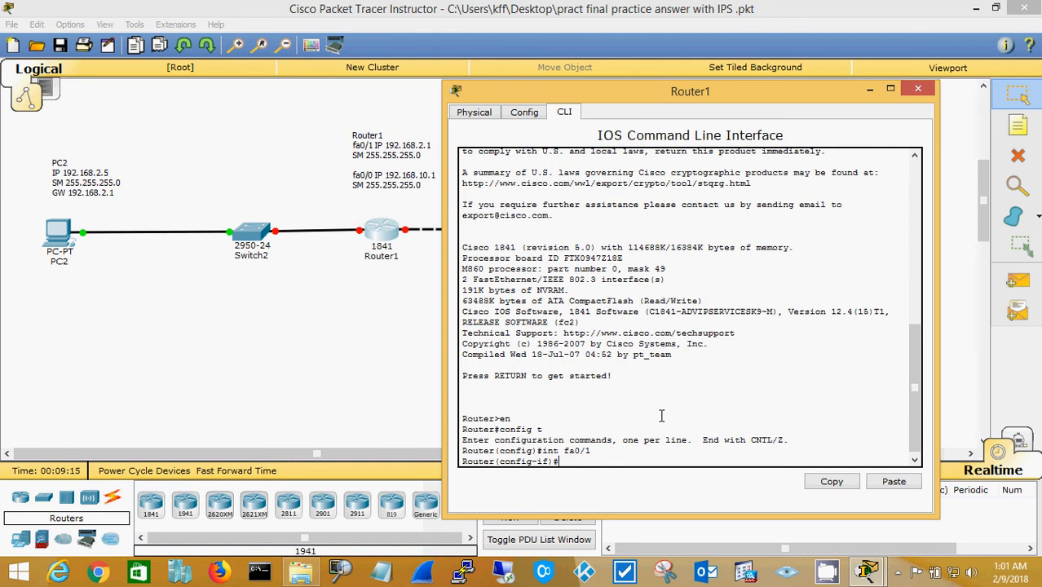
pyautogui.write('ip add')
pyautogui.write('192.168.2.1 255.2')
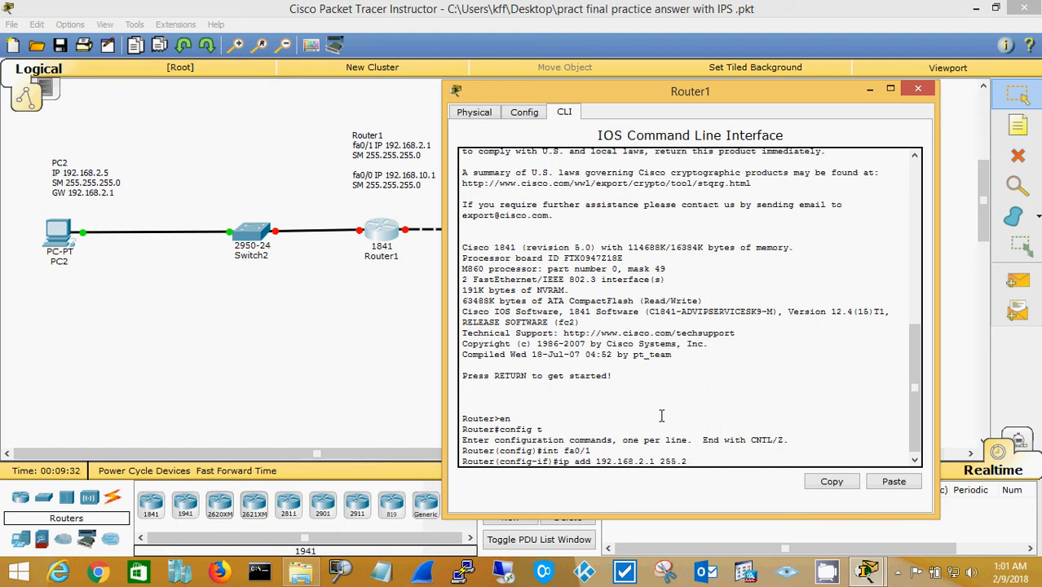
pyautogui.write('55.255.0')
pyautogui.press('Return')
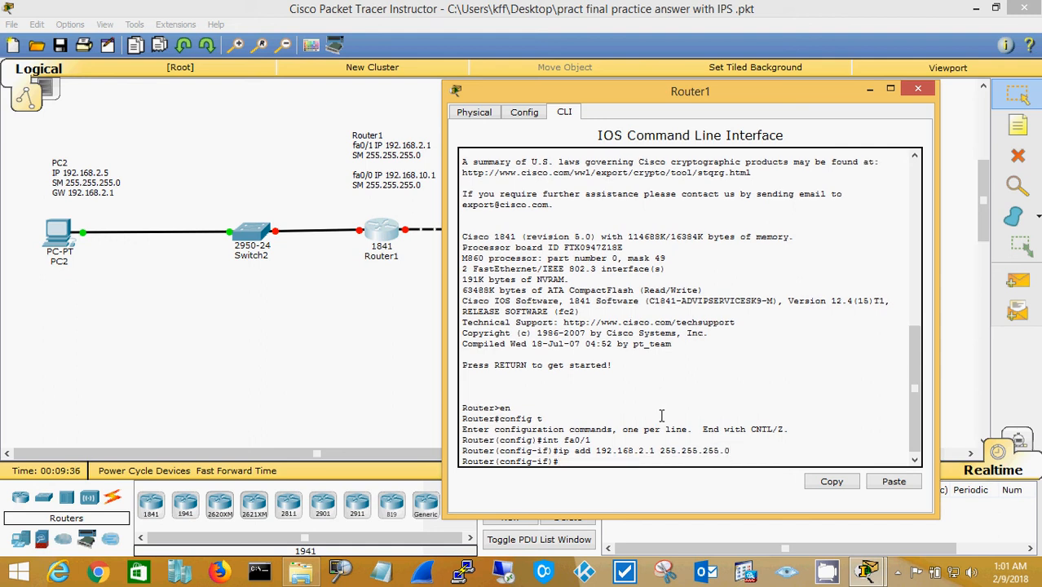
# Enable Router1's interface fa0/1 with no shut.
pyautogui.write('no shut')
pyautogui.press('Return')
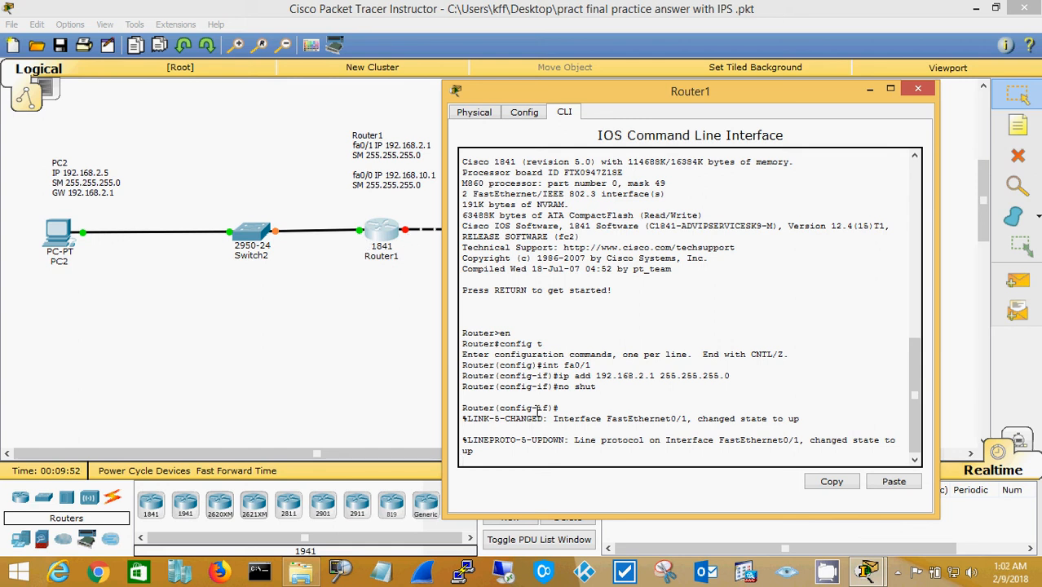
pyautogui.press('Return')
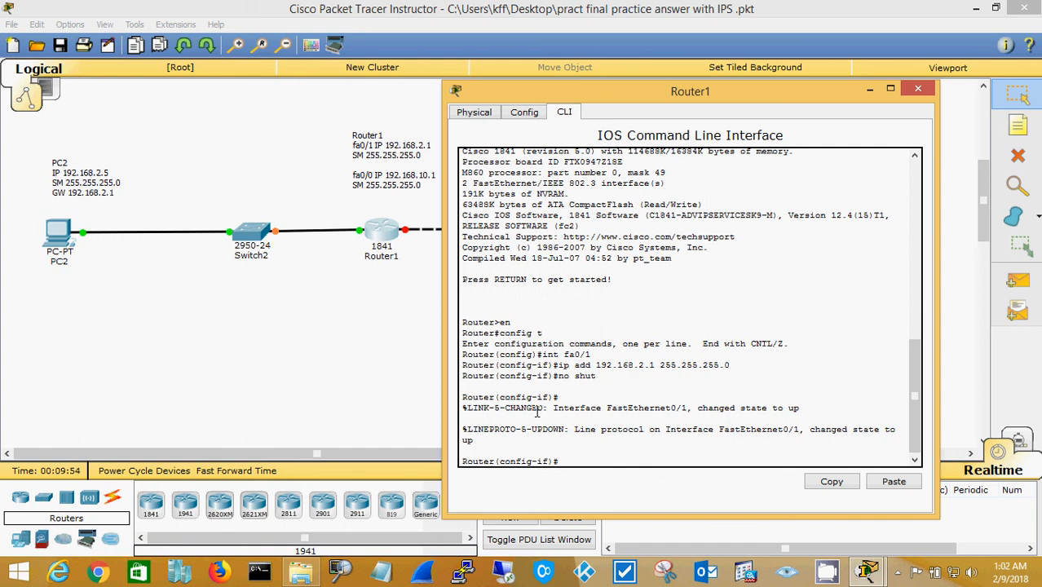
# Assign IP 192.168.10.1 with mask 255.255.255.0 to Router1's interface fa0/0, enable it with no shut, and close Router1's window.
pyautogui.write('int fa0/0')
pyautogui.press('Return')
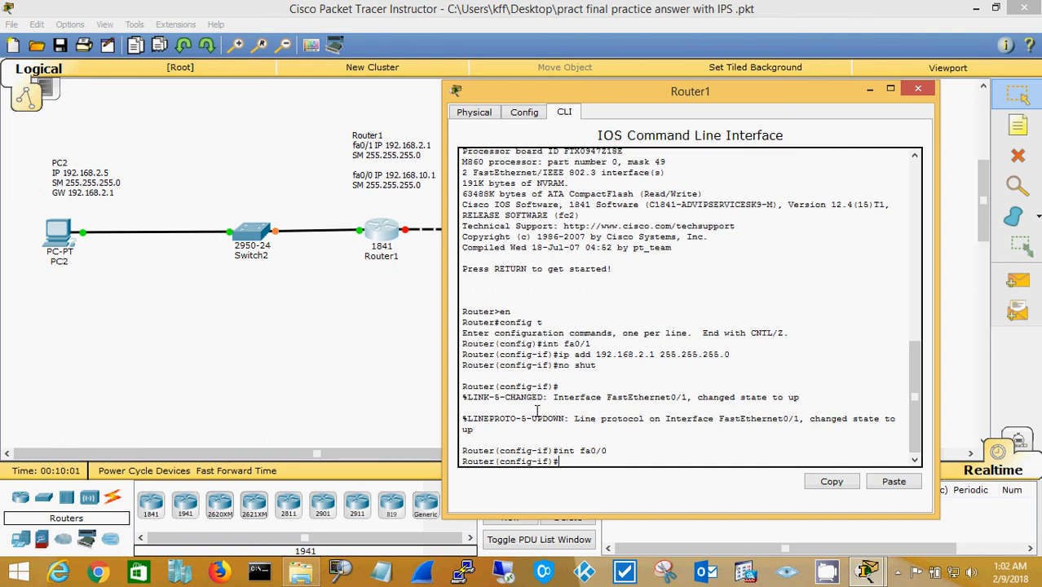
pyautogui.write('ip add 192.168.10.1')
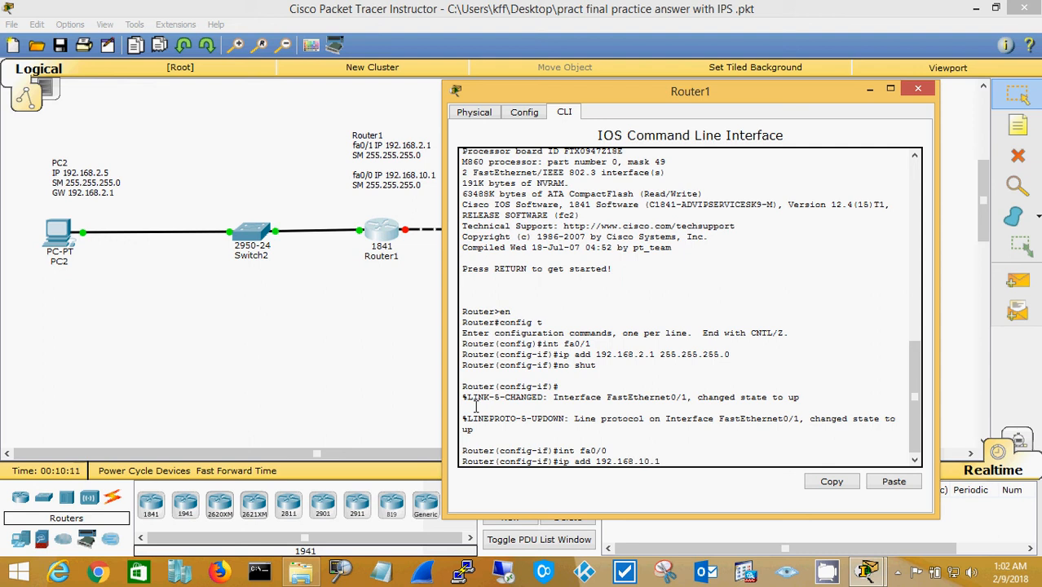
pyautogui.write(' 255.255.255.0')
pyautogui.press('Return')
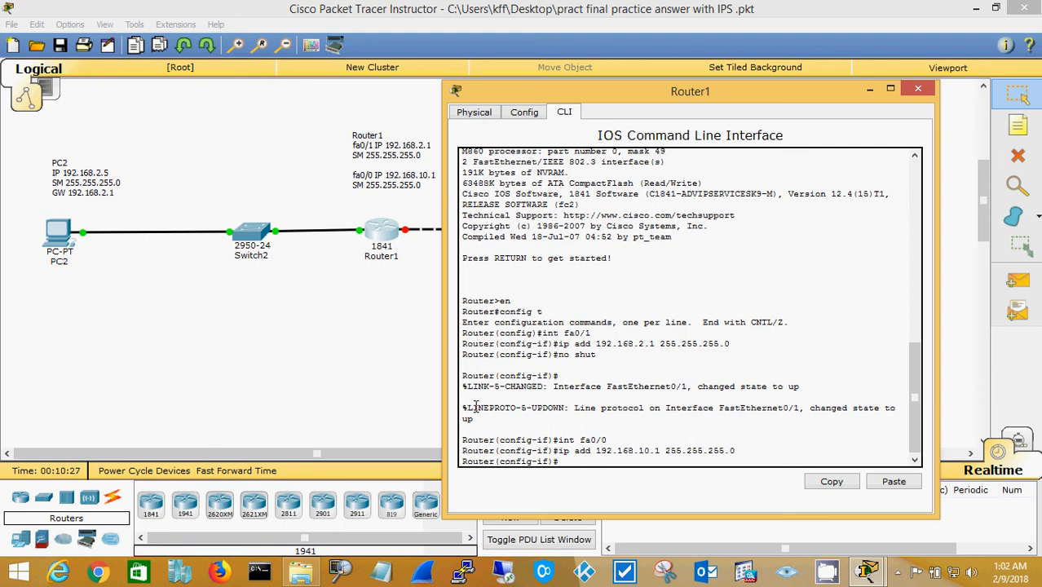
pyautogui.write('no shut')
pyautogui.press('Return')
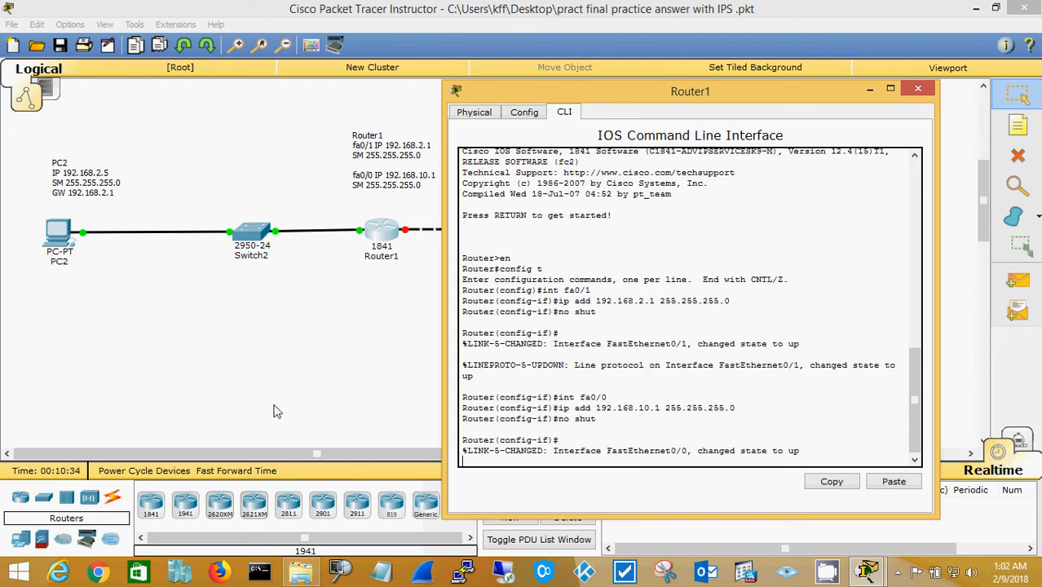
pyautogui.click(917, 88)
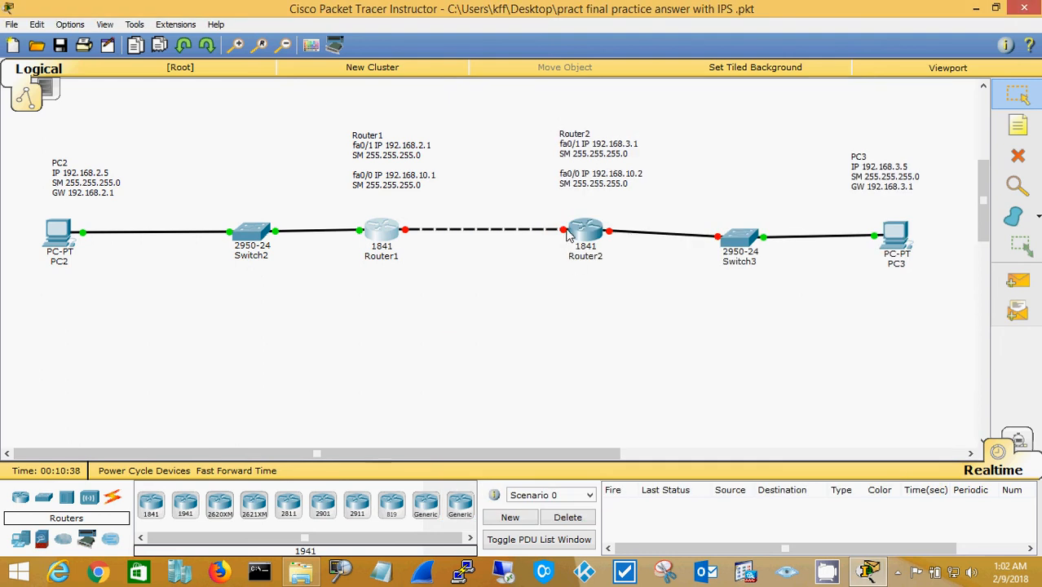
# Open Router2's command line and enter global configuration mode with en and config t.
pyautogui.moveTo(561, 236)
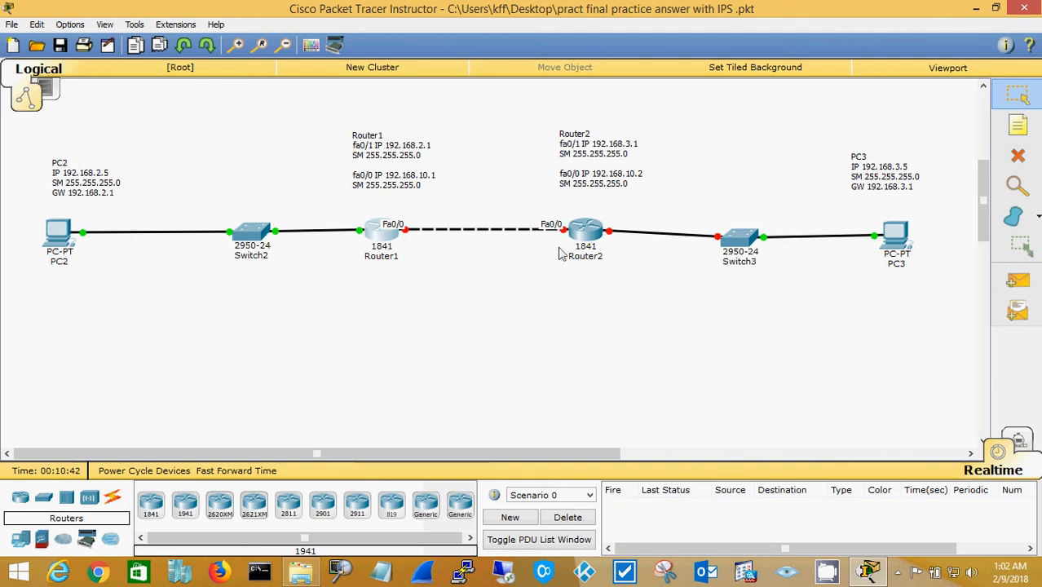
pyautogui.click(587, 236)
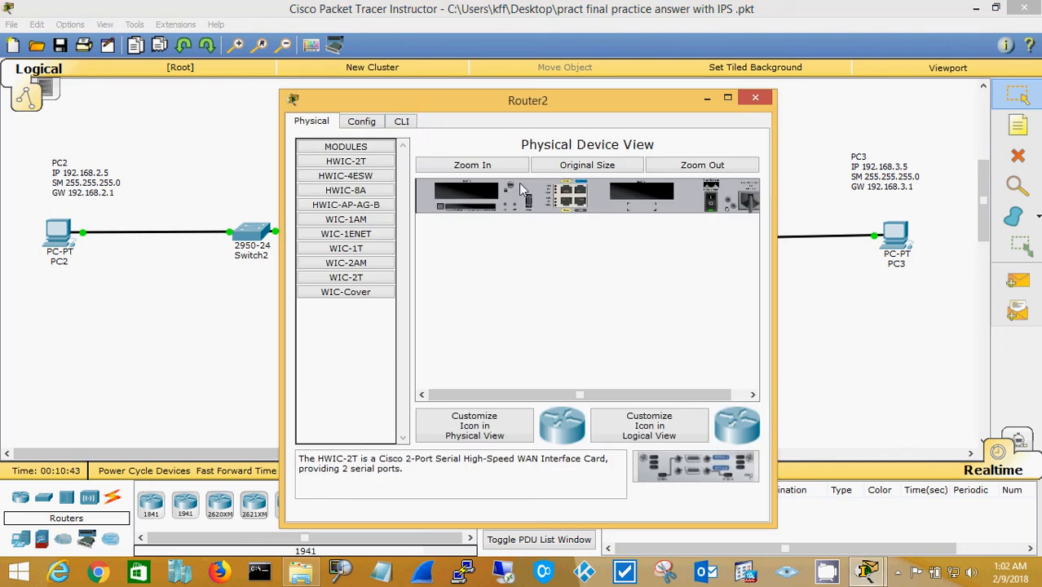
pyautogui.click(402, 122)
pyautogui.moveTo(469, 102); pyautogui.dragTo(244, 60)
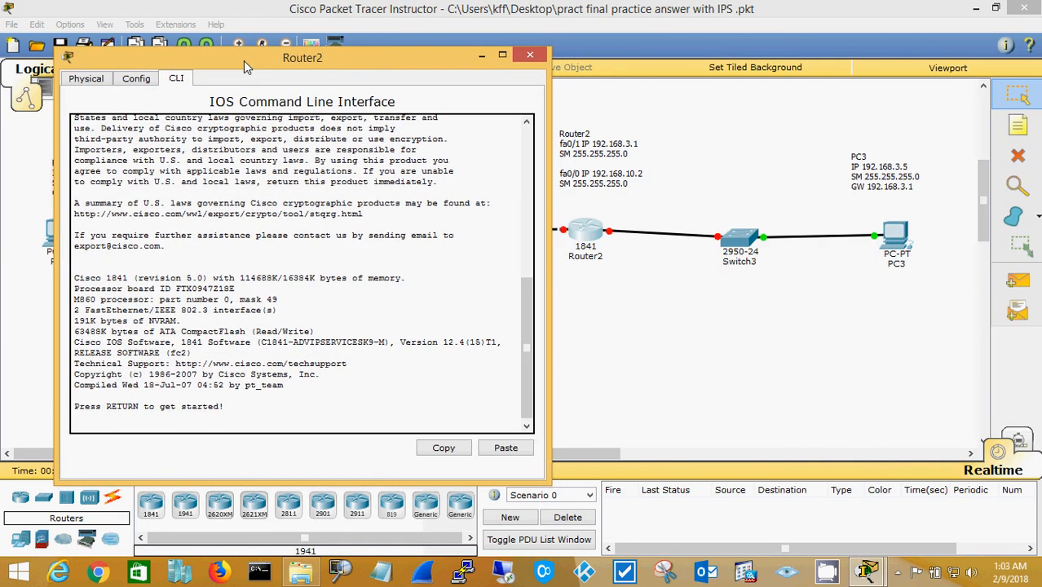
pyautogui.click(279, 419)
pyautogui.press('Return')
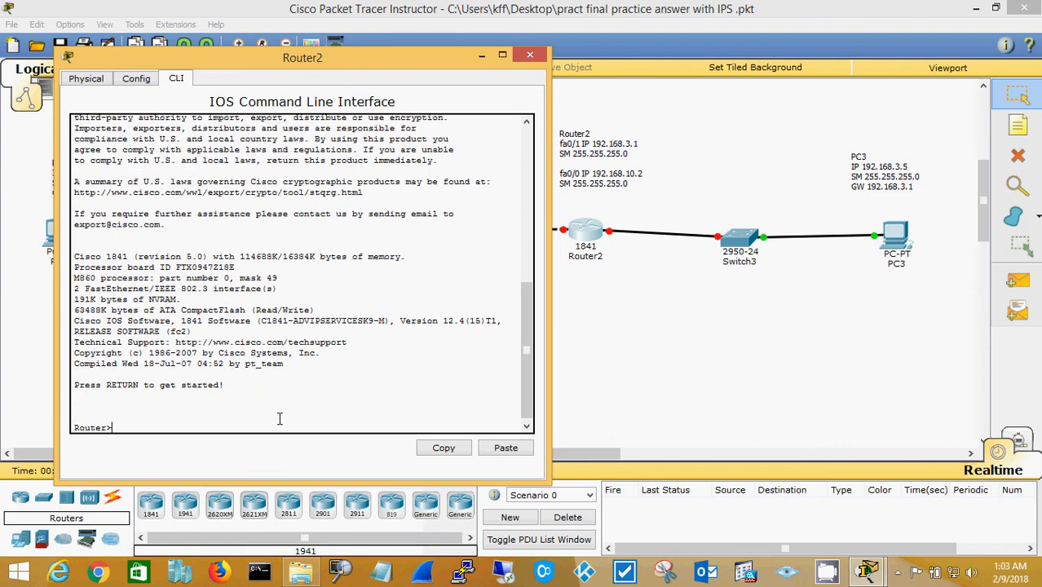
pyautogui.write('en')
pyautogui.press('Return')
pyautogui.write('confi')
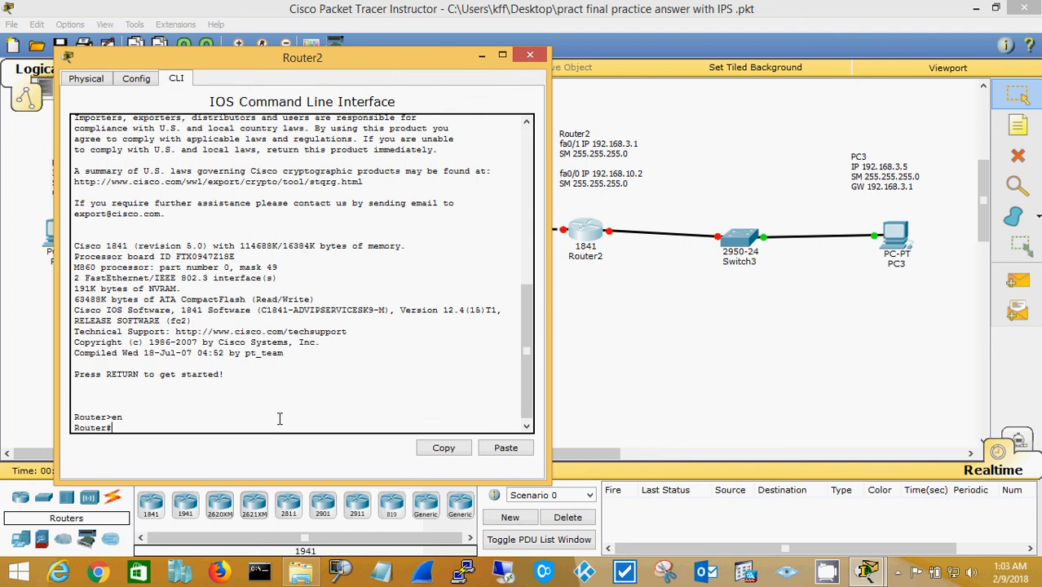
pyautogui.write('g t')
pyautogui.press('Return')
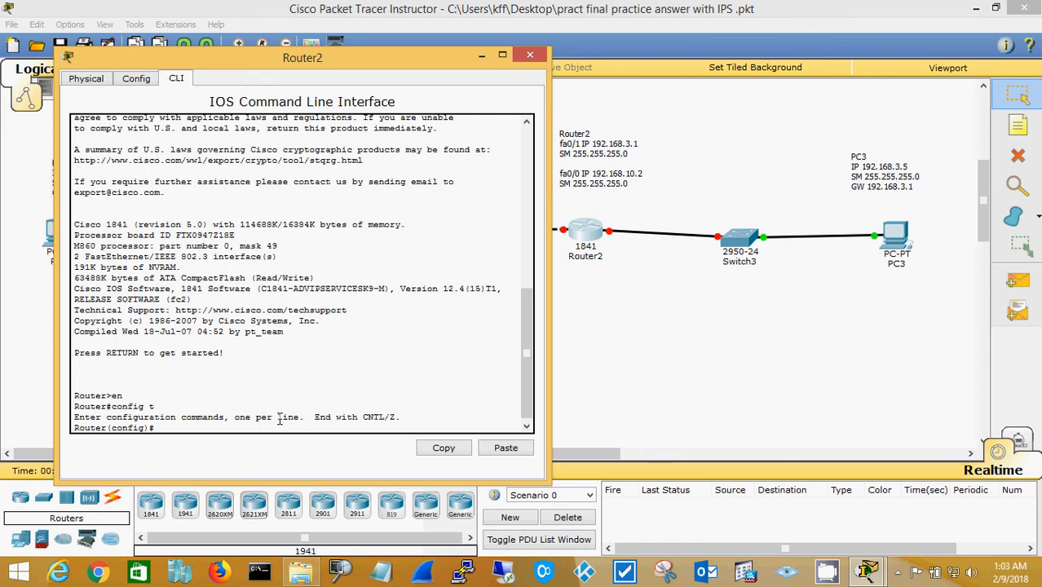
# Assign IP 192.168.3.1 with mask 255.255.255.0 to Router2's interface fa0/1 and enable it with no shut.
pyautogui.write('int fa0/1')
pyautogui.press('Return')
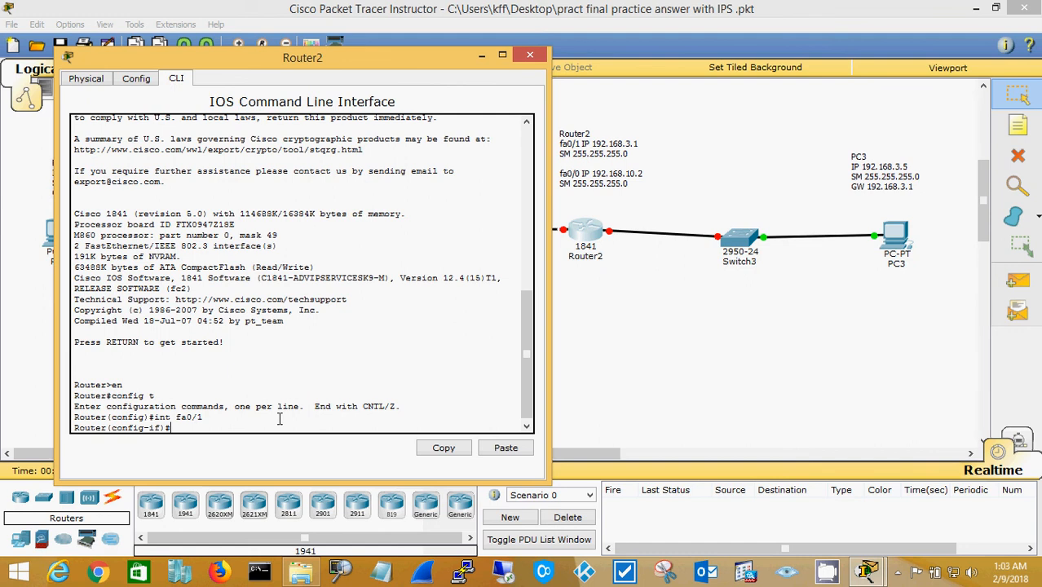
pyautogui.write('ip add 192.168.3.1 255.255.2')
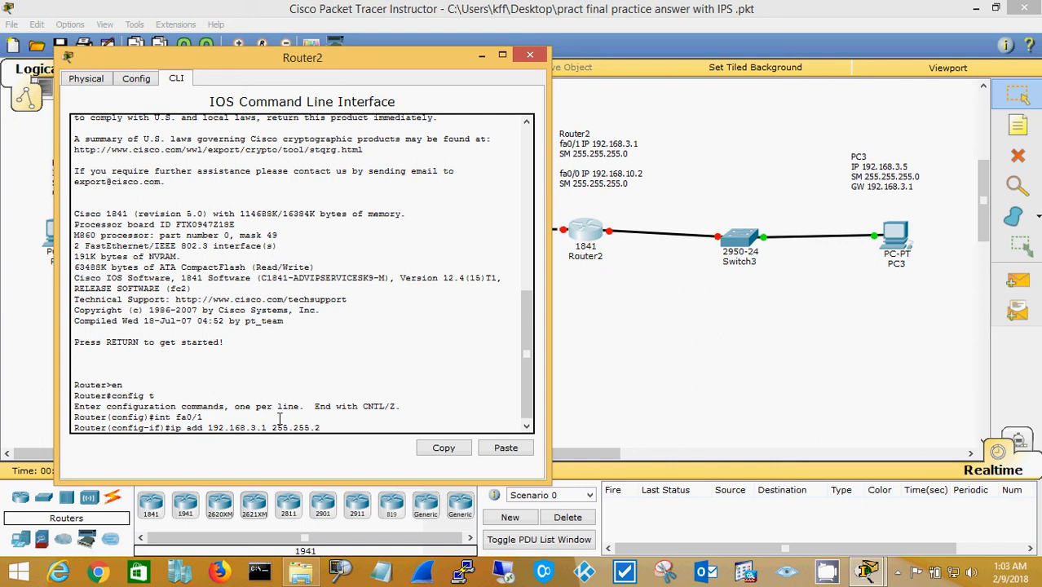
pyautogui.write('55.0')
pyautogui.press('Return')
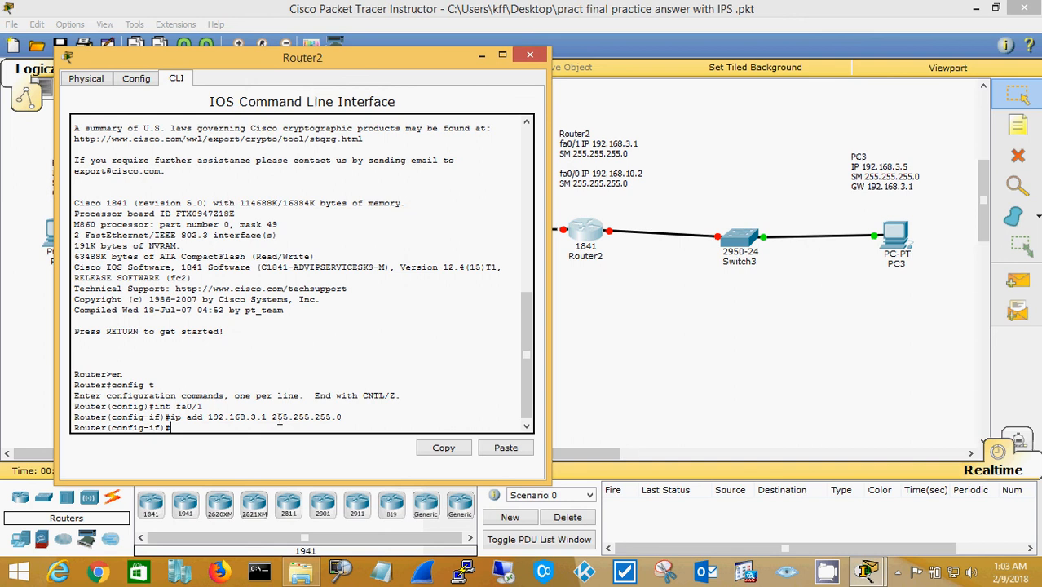
pyautogui.write('no shut')
pyautogui.press('Return')
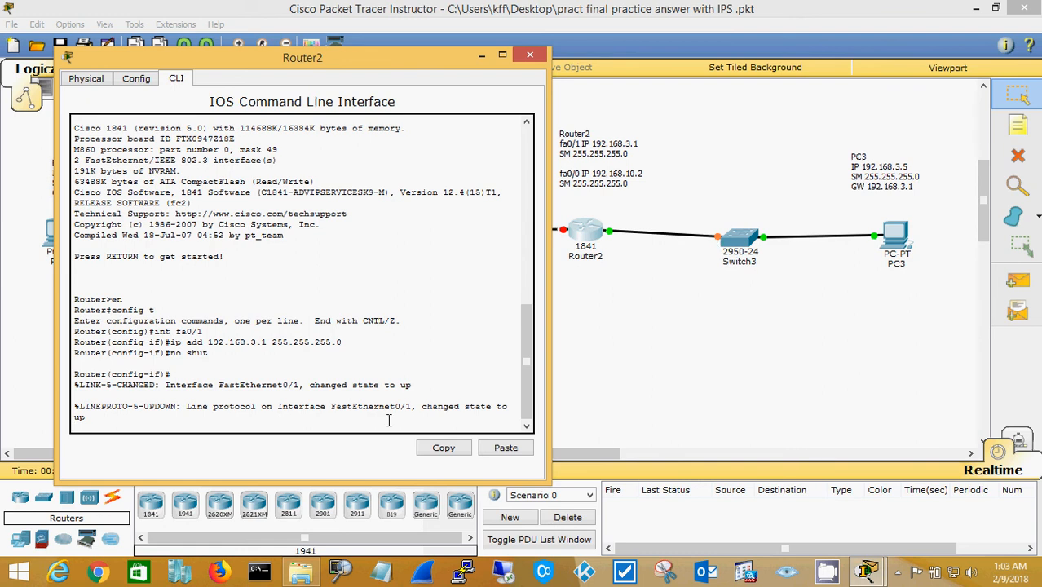
pyautogui.press('Return')
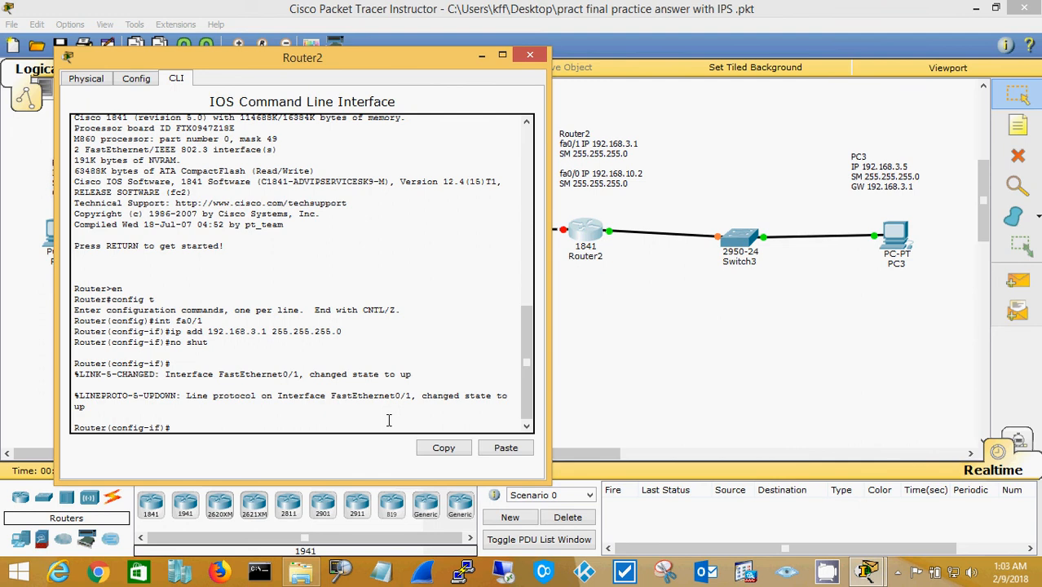
# Assign IP 192.168.10.2 with mask 255.255.255.0 to Router2's interface fa0/0 and enable it with no shut.
pyautogui.write('int fa0/0')
pyautogui.press('Return')
pyautogui.write('ig-if)#i')
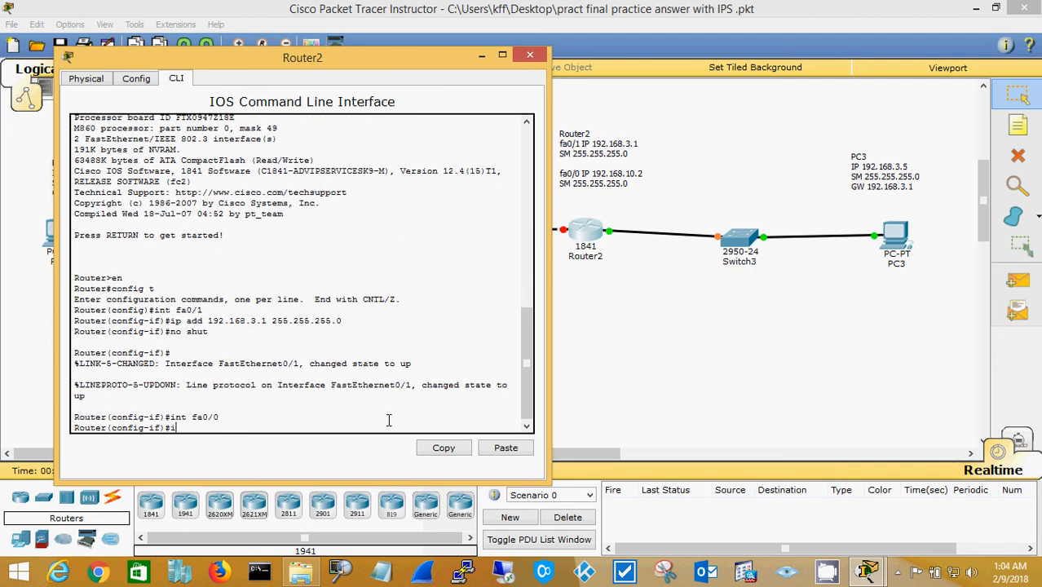
pyautogui.write('p add 192.168.10.2')
pyautogui.write('255.255.')
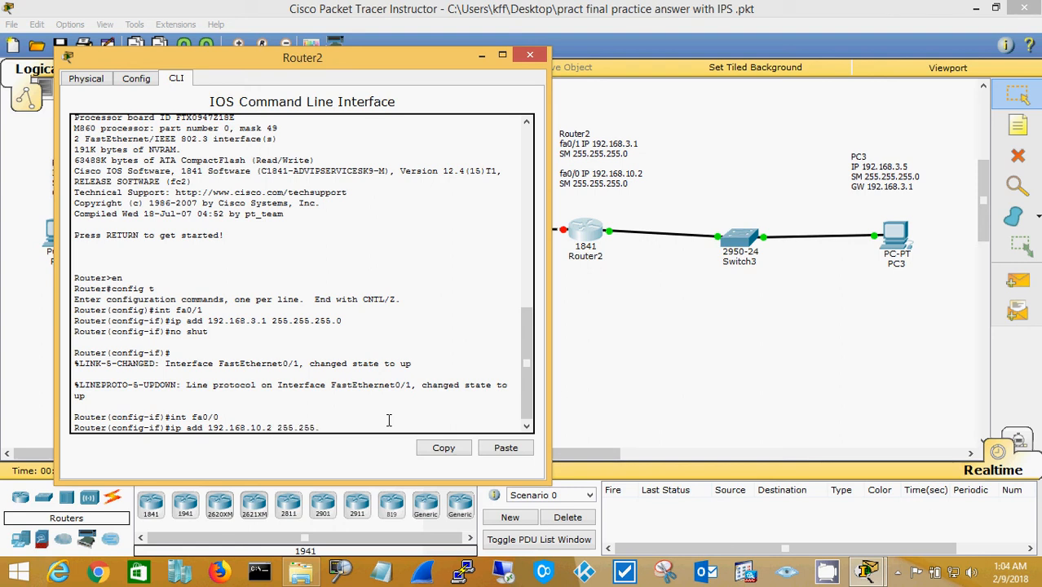
pyautogui.write('255.0')
pyautogui.press('Return')
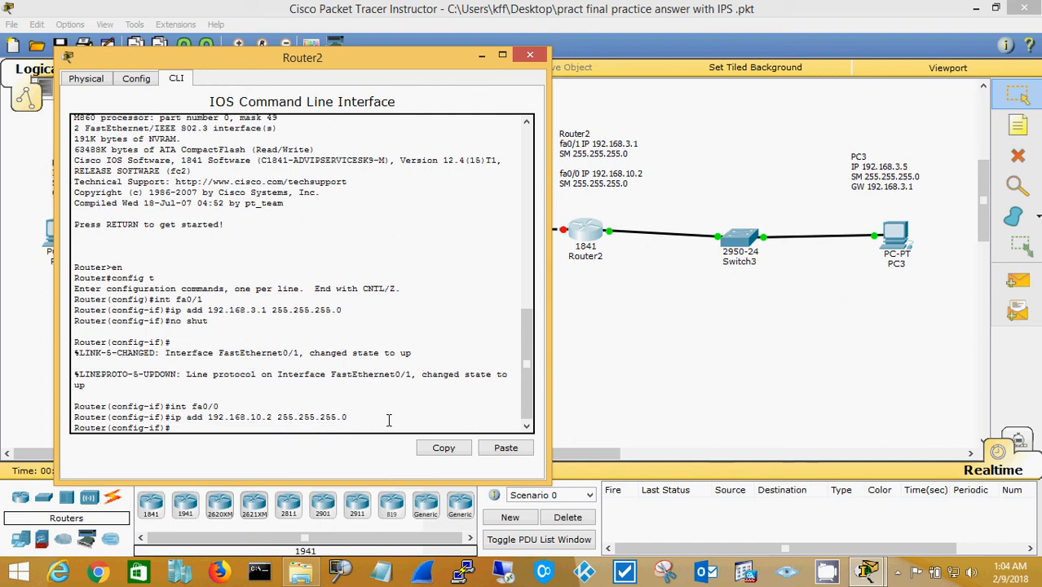
pyautogui.write('no shut')
pyautogui.press('Return')
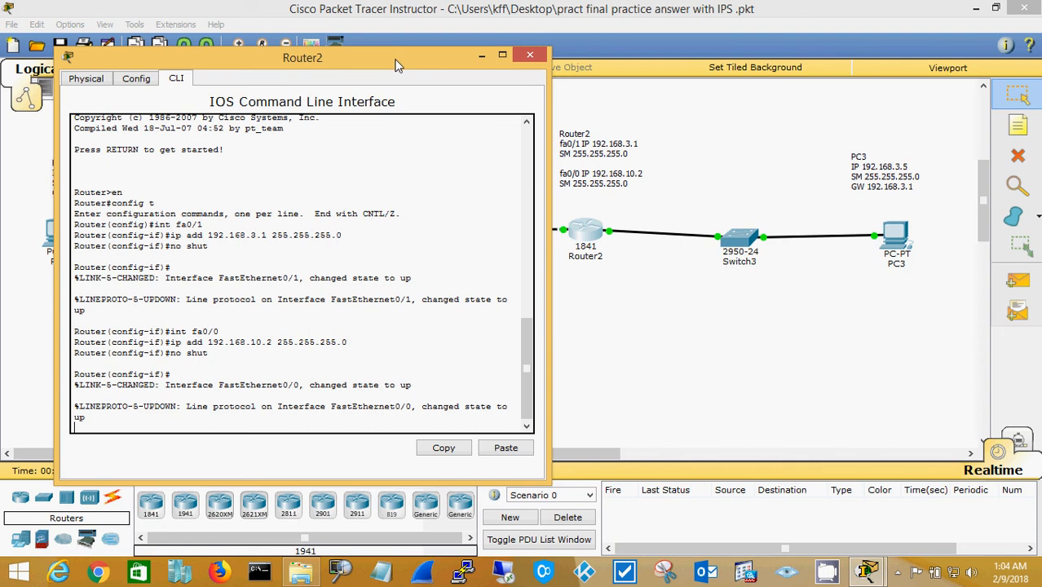
pyautogui.moveTo(396, 62); pyautogui.dragTo(505, 277)
pyautogui.moveTo(522, 314); pyautogui.dragTo(531, 335)
pyautogui.moveTo(509, 282); pyautogui.dragTo(482, 75)
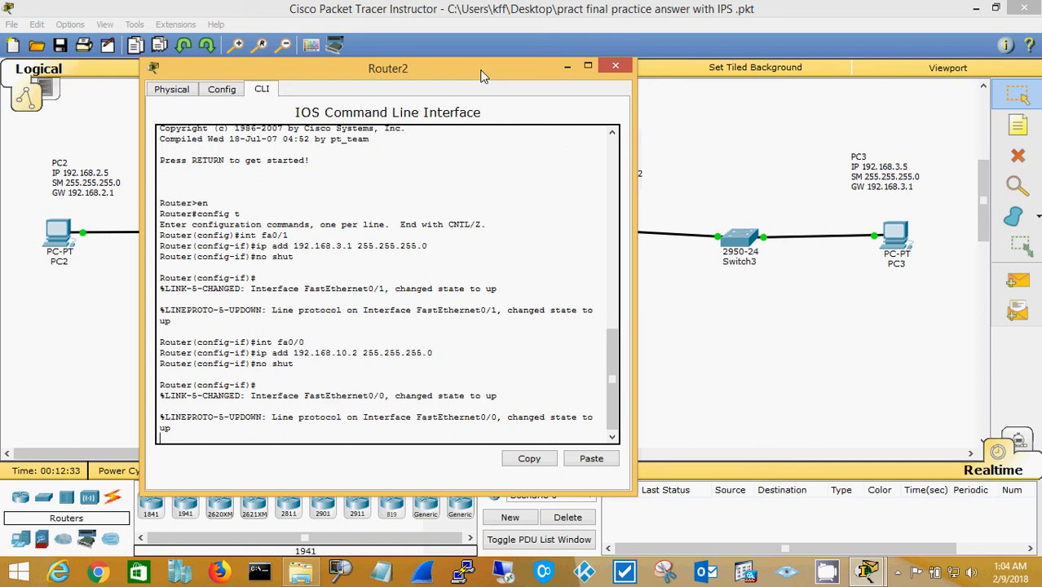
pyautogui.press('Return')
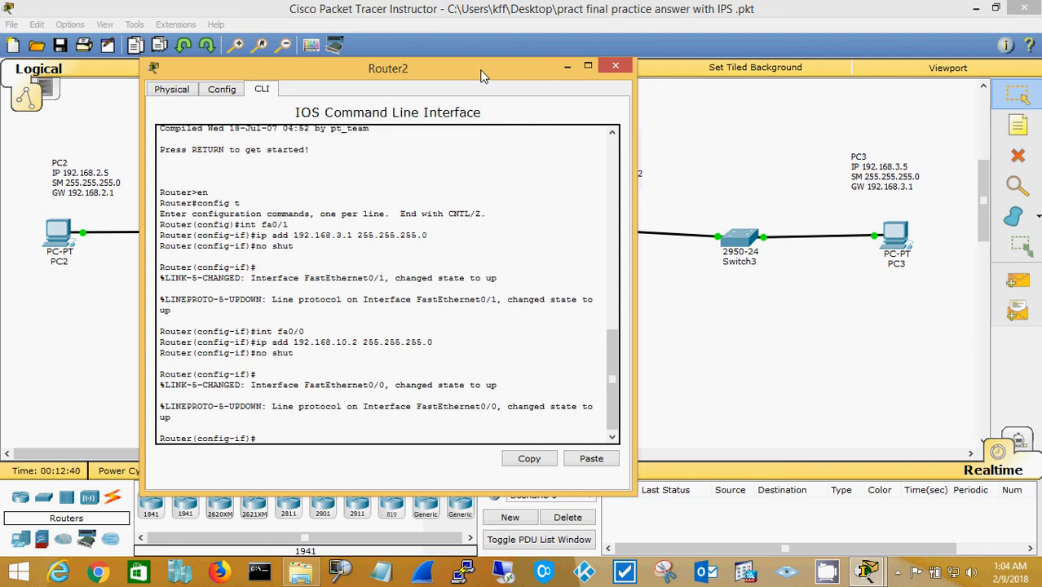
# Exit interface configuration on Router2 and start RIP routing with version 2.
pyautogui.click(268, 429)
pyautogui.write('exit')
pyautogui.press('Return')
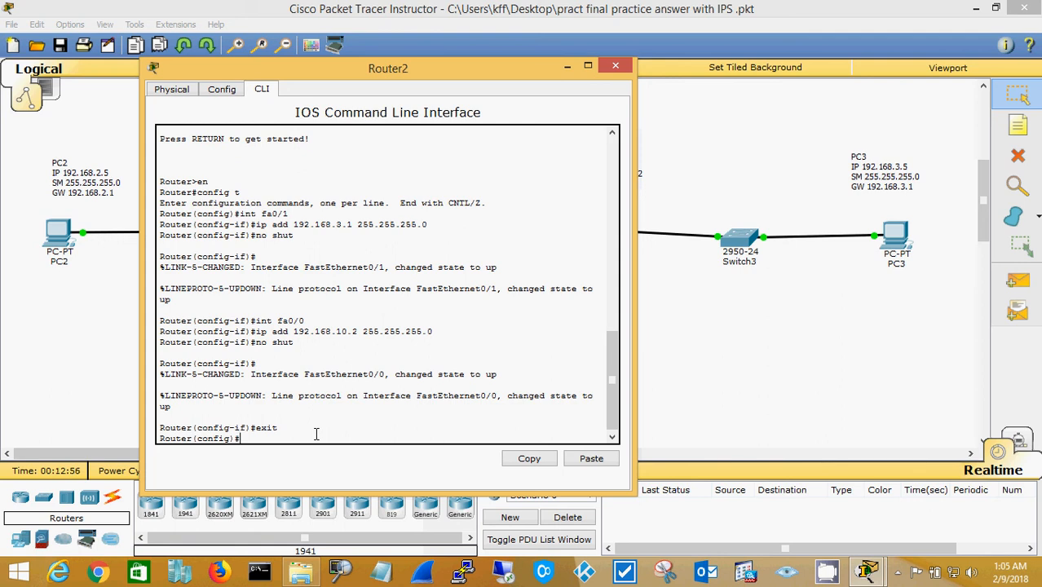
pyautogui.write('router rip')
pyautogui.press('Return')
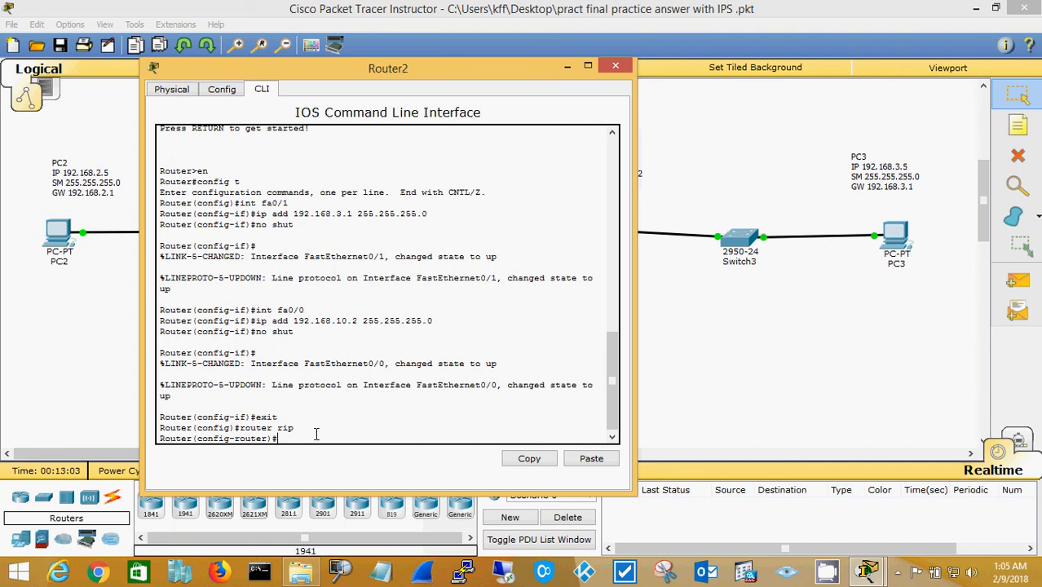
pyautogui.write('vers')
pyautogui.press('Tab')
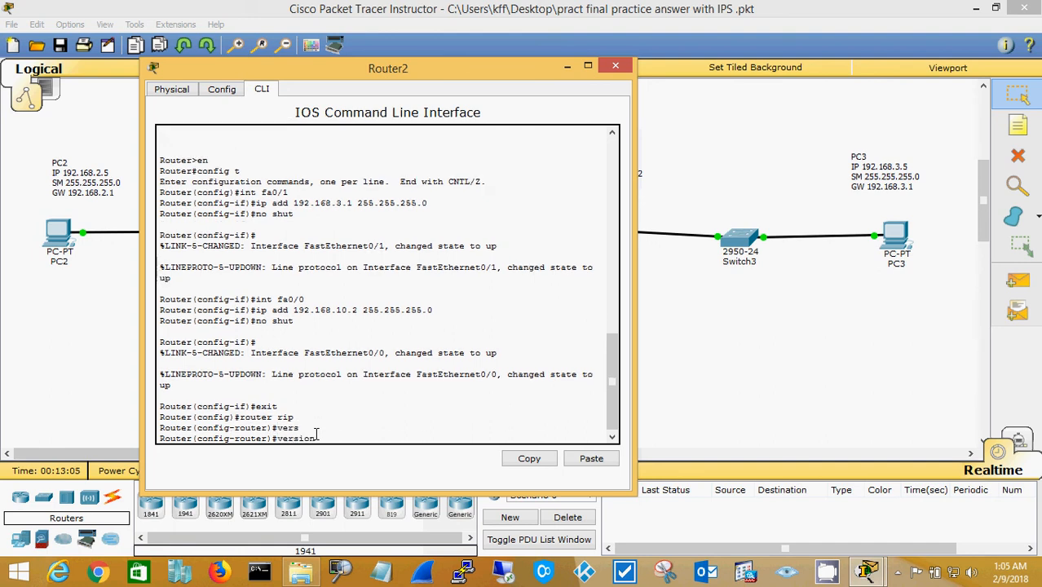
pyautogui.write('2')
pyautogui.press('Return')
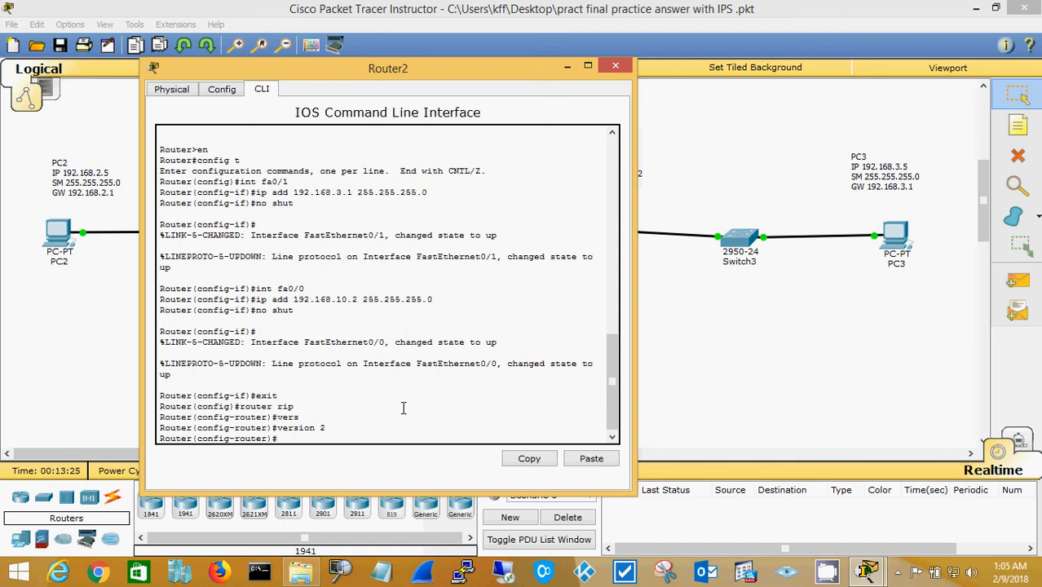
# Add network 192.168.3.0 to Router2's RIP configuration and exit to global configuration mode.
pyautogui.write('network 192.168.3.0')
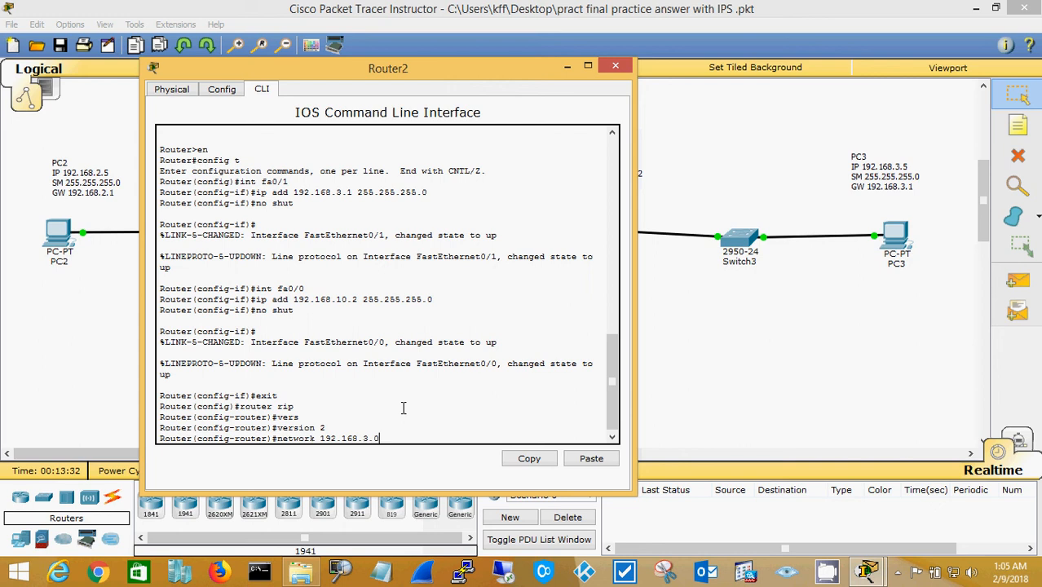
pyautogui.press('Return')
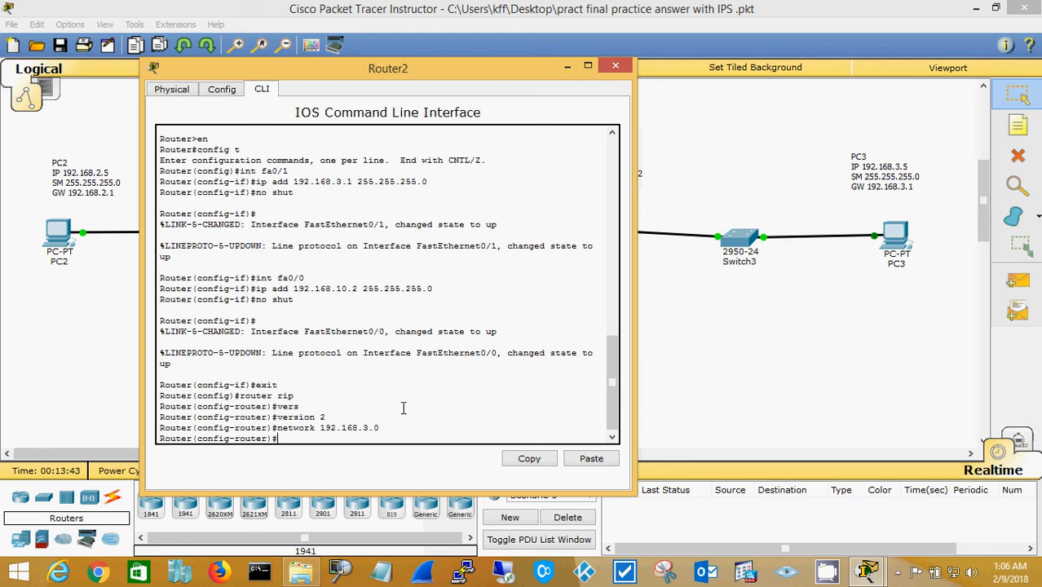
pyautogui.write('exi')
pyautogui.write('t')
pyautogui.press('Return')
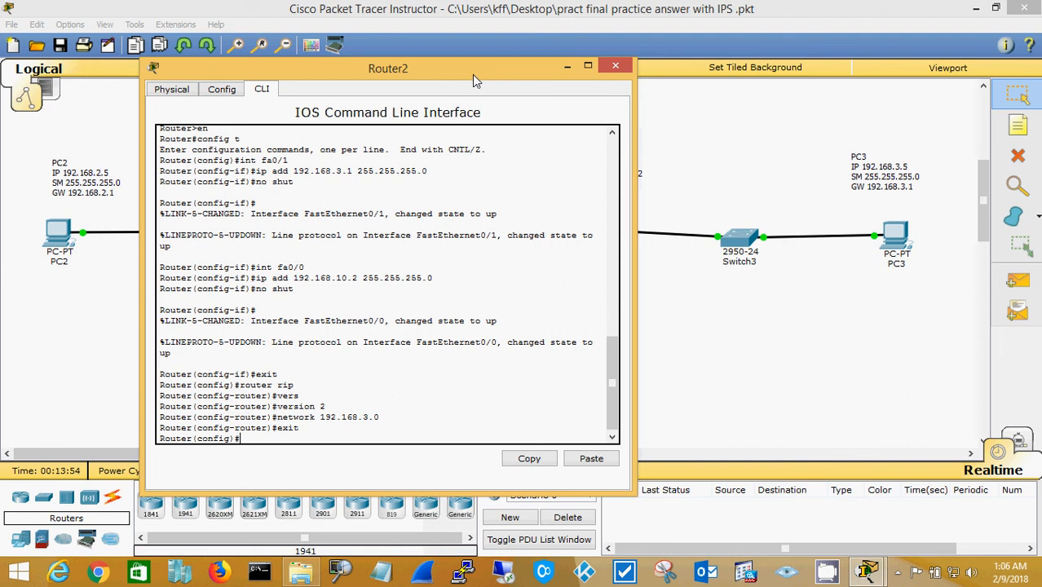
# Add a default route 0.0.0.0 0.0.0.0 through fa0/0 on Router2 and close its window.
pyautogui.moveTo(473, 74); pyautogui.dragTo(383, 72)
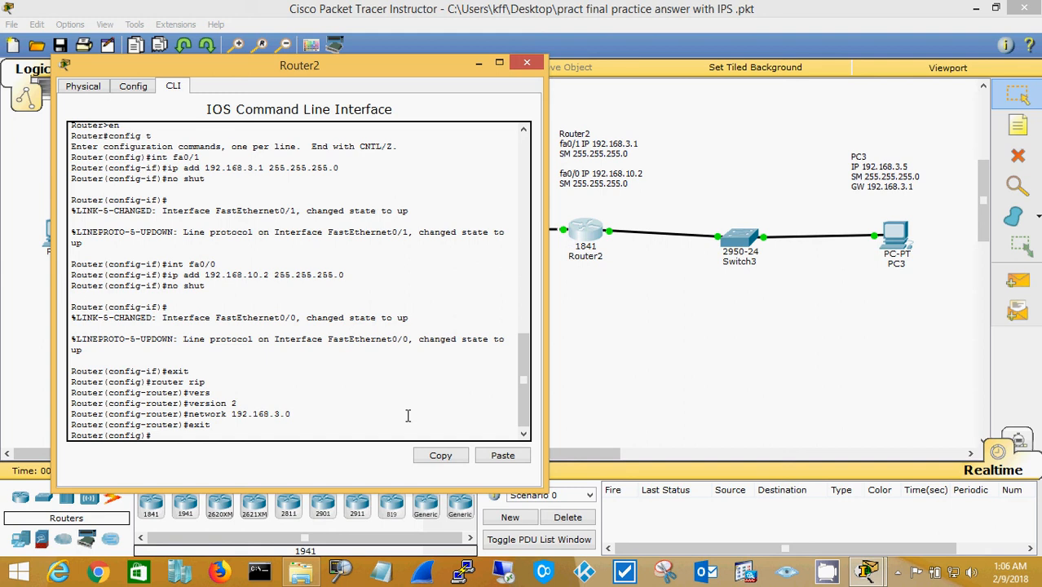
pyautogui.write('ip route 0.0.0.0 0.0.0.0')
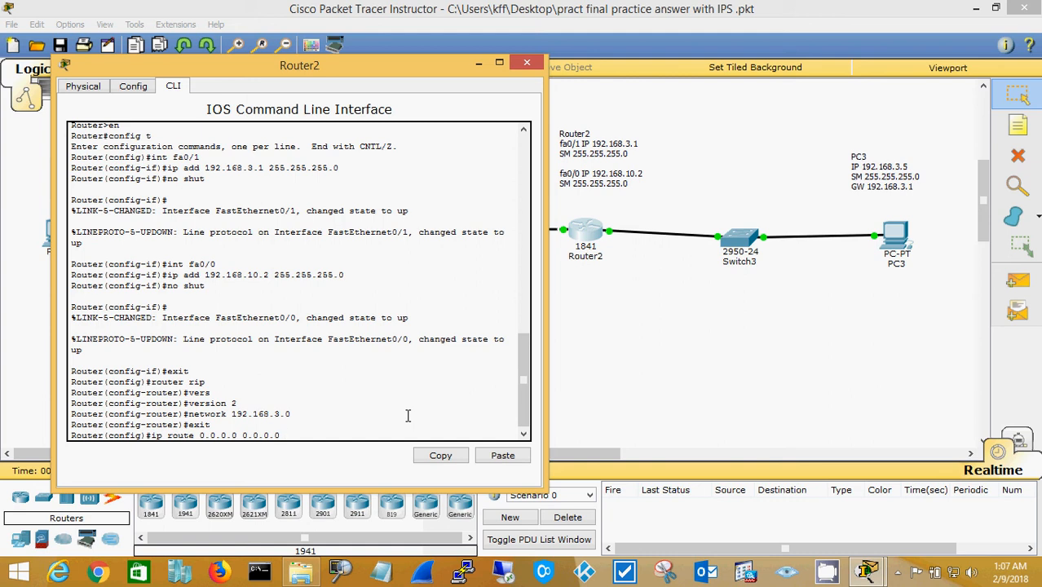
pyautogui.write('fa0/0')
pyautogui.press('Return')
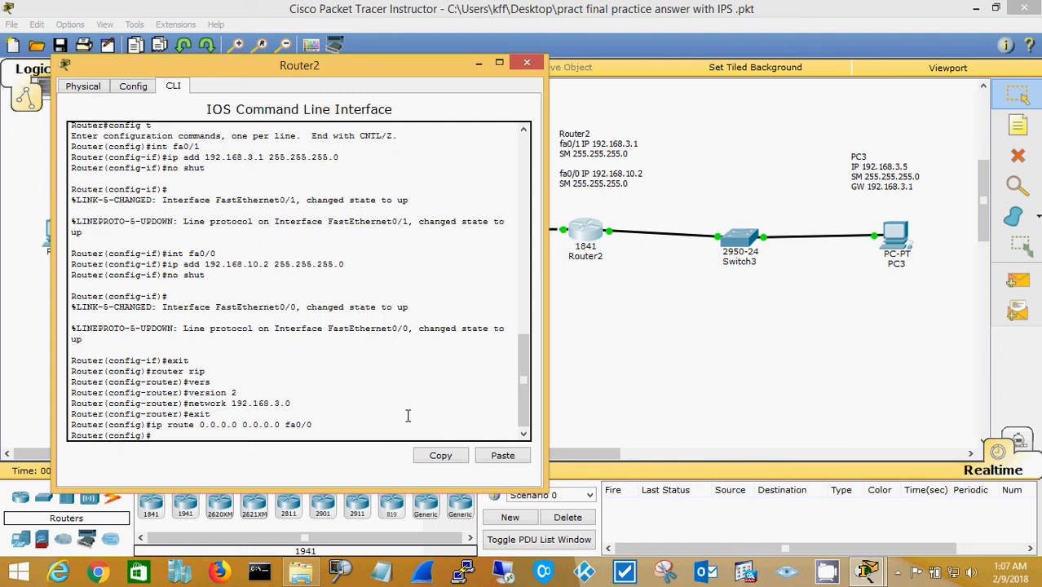
pyautogui.click(527, 63)
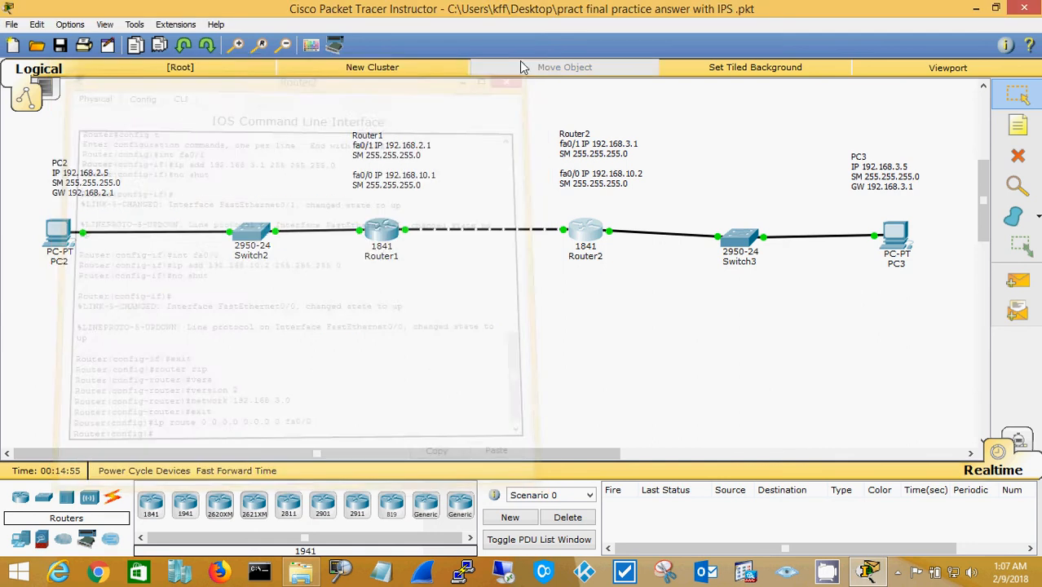
# Open Router1's command line, end the fa0/0 interface configuration, and re-enter global configuration mode with config t.
pyautogui.click(383, 230)
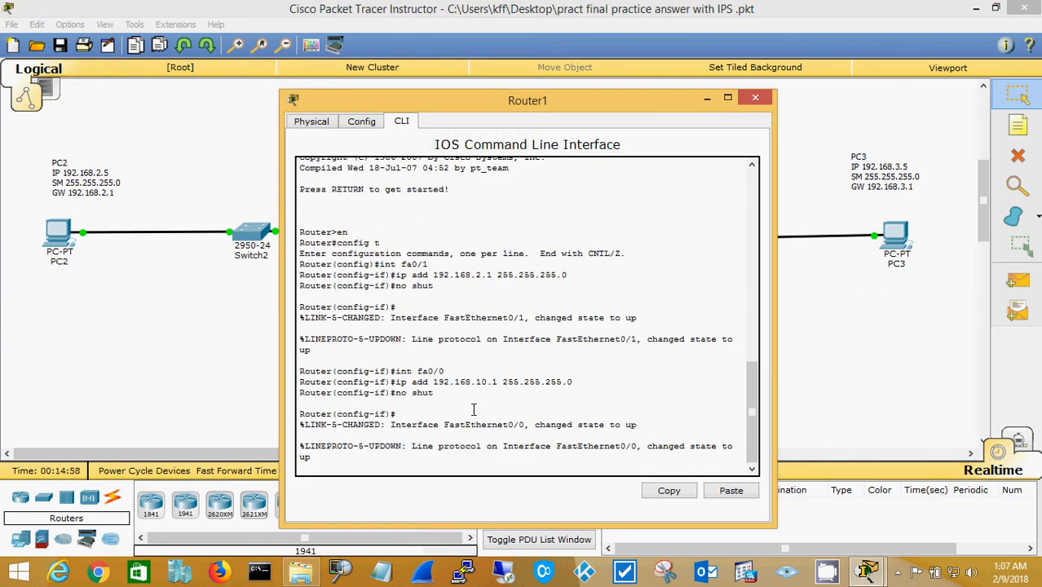
pyautogui.press('Return')
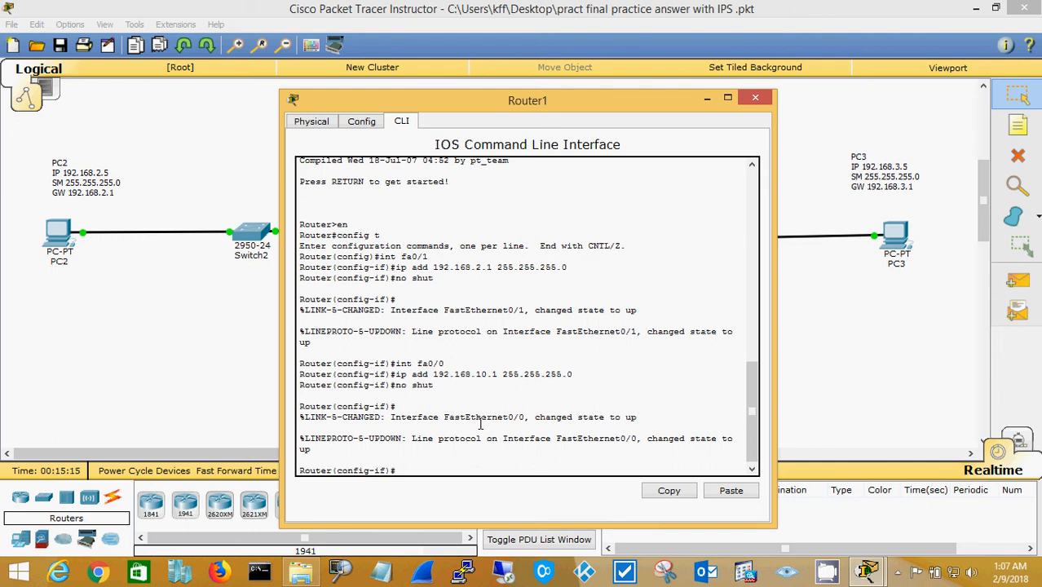
pyautogui.write('end')
pyautogui.press('Return')
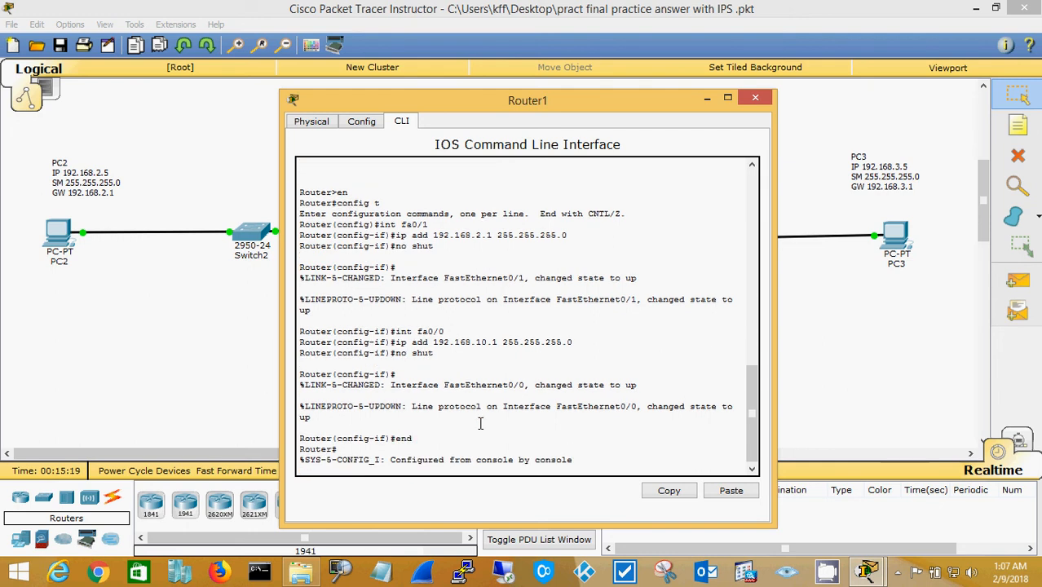
pyautogui.press('Return')
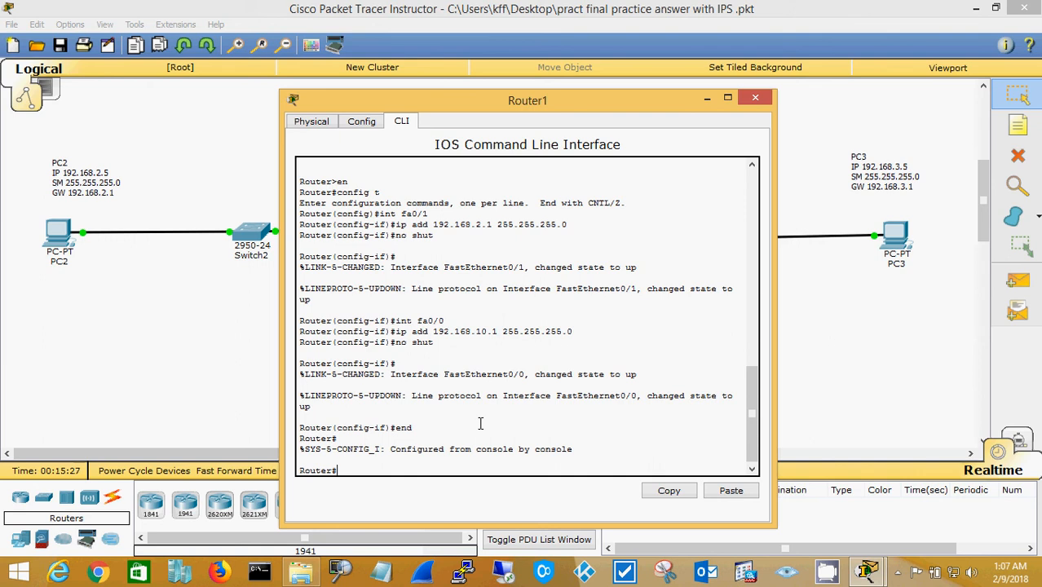
pyautogui.write('en')
pyautogui.press('Return')
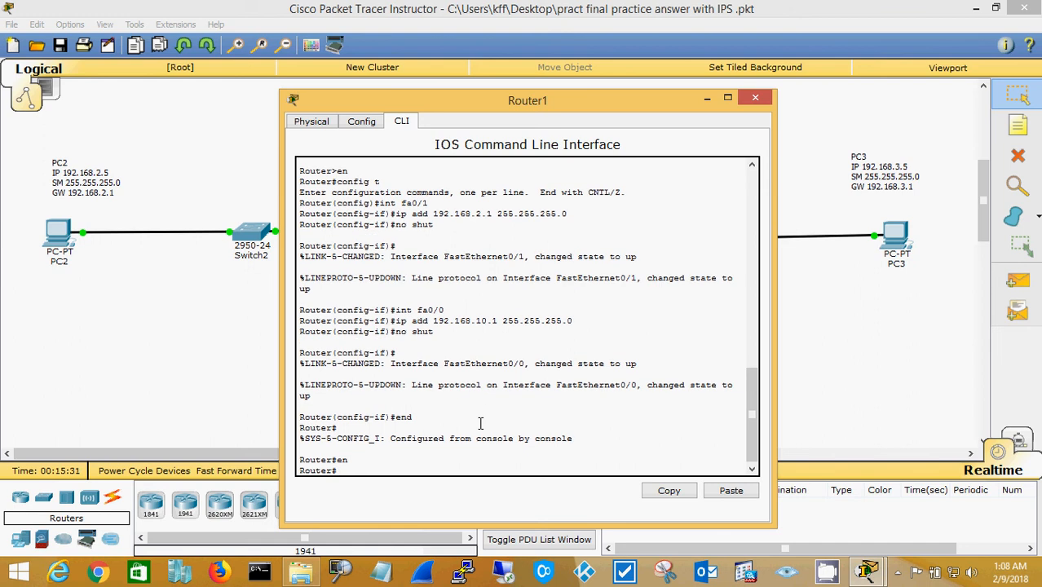
pyautogui.write('config t')
pyautogui.press('Return')
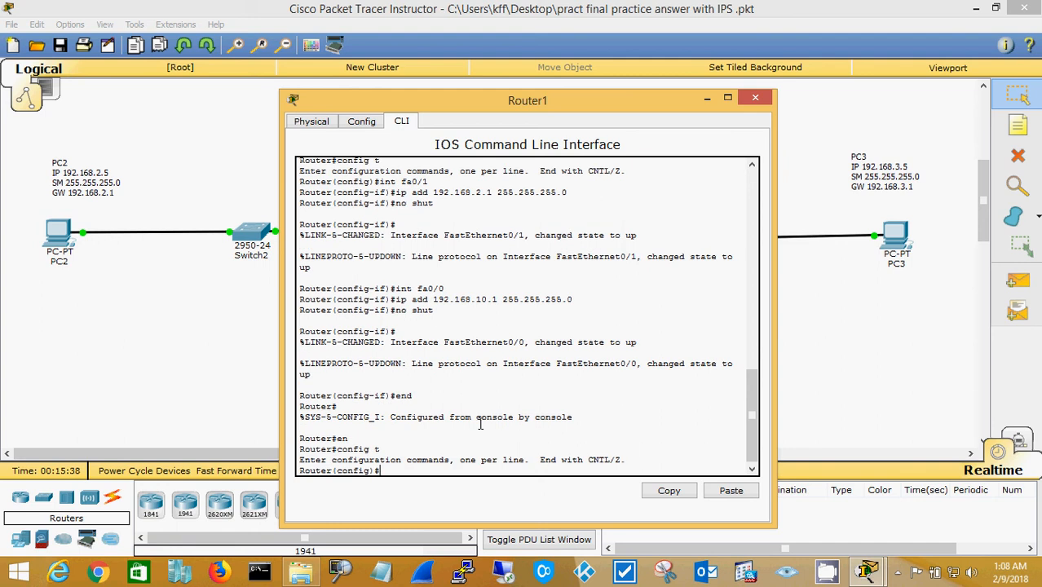
# Start RIP routing on Router1 and set it to version 2.
pyautogui.write('router rip')
pyautogui.press('Return')
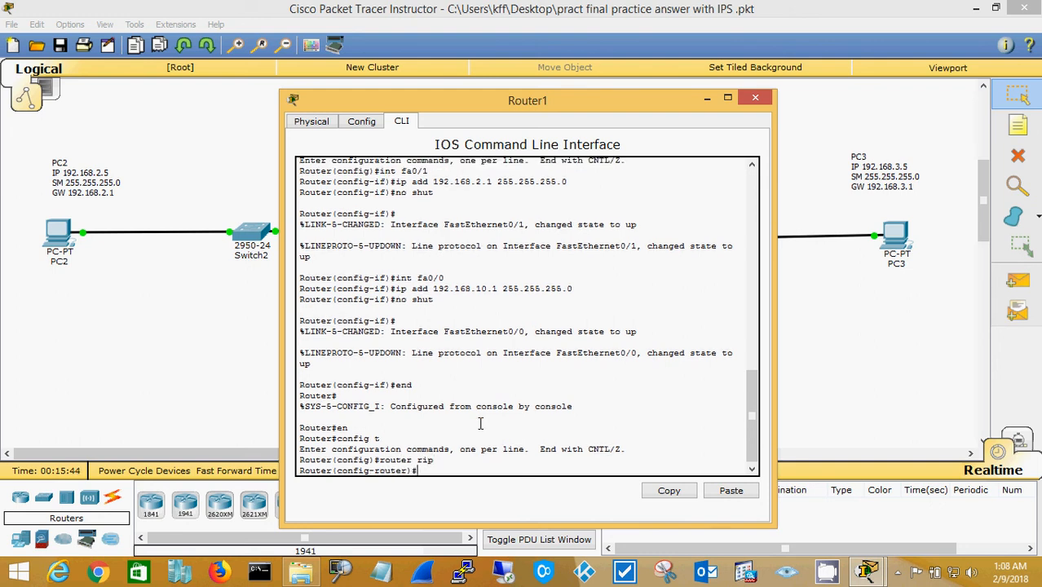
pyautogui.write('v 2')
pyautogui.press('Return')
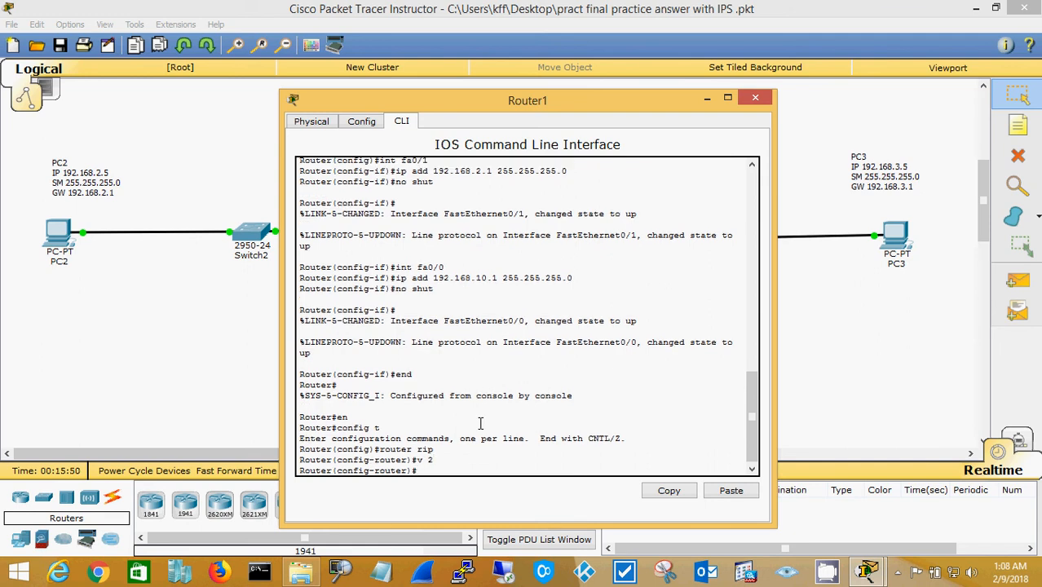
# Add network 192.168.2.0 to Router1's RIP configuration and exit to global configuration mode.
pyautogui.write('network 192.16')
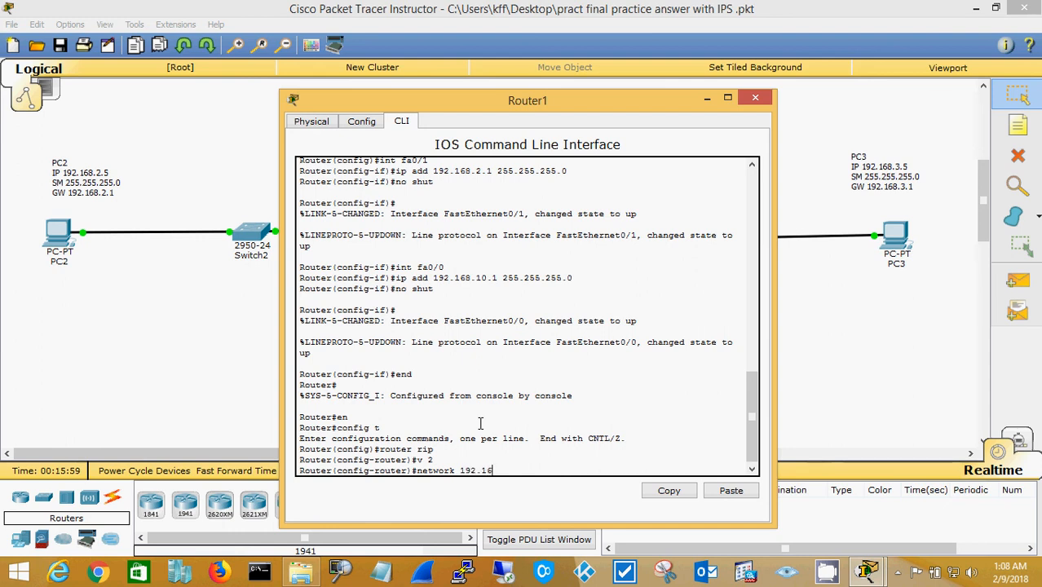
pyautogui.write('8.2.0')
pyautogui.press('Return')
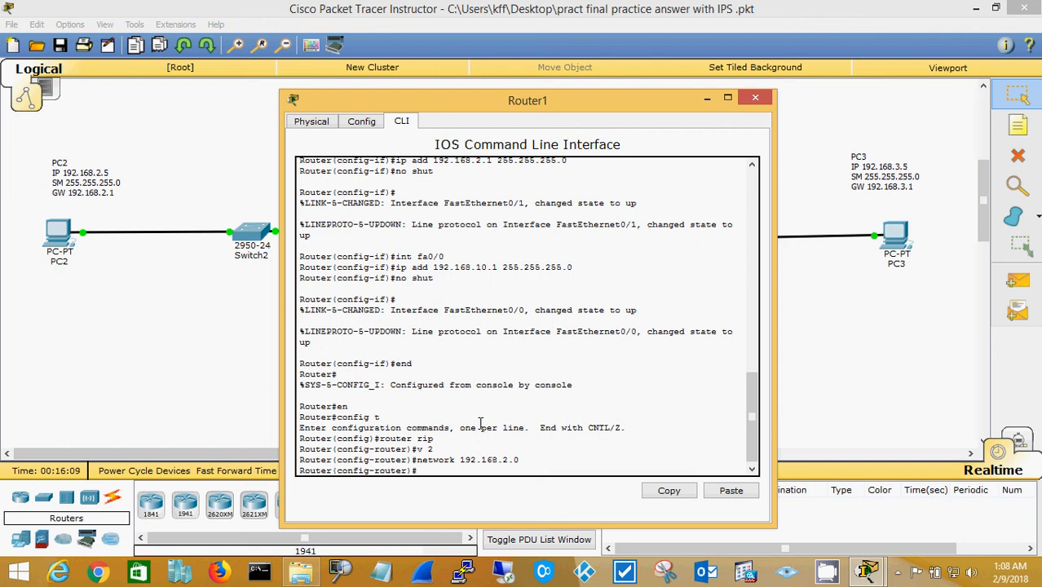
pyautogui.write('exit')
pyautogui.press('Return')
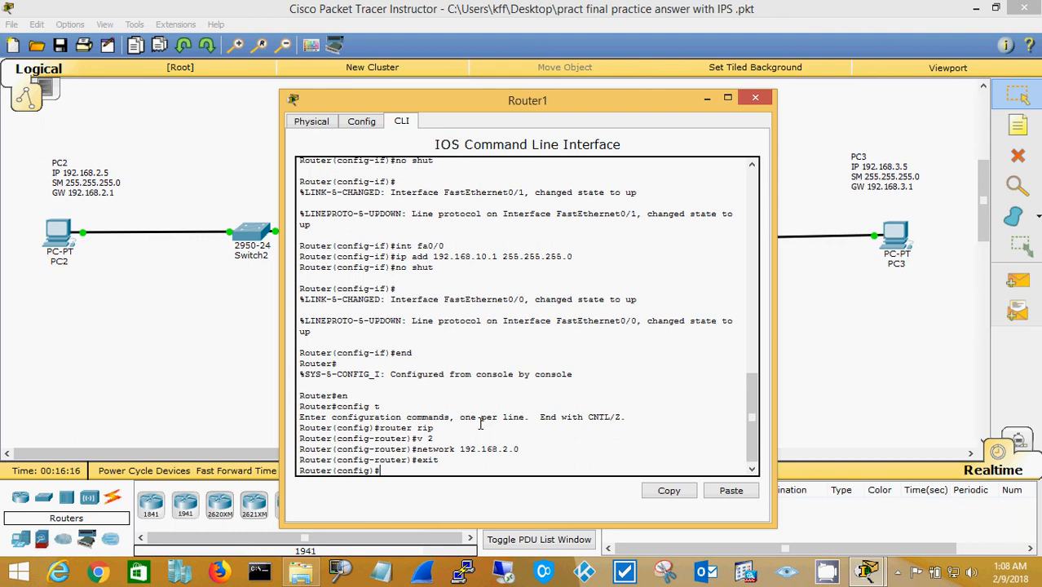
# Add a default route 0.0.0.0 0.0.0.0 through fa0/0 on Router1 and close its window.
pyautogui.write('ip route 0.0.0.0 0.0.0.0')
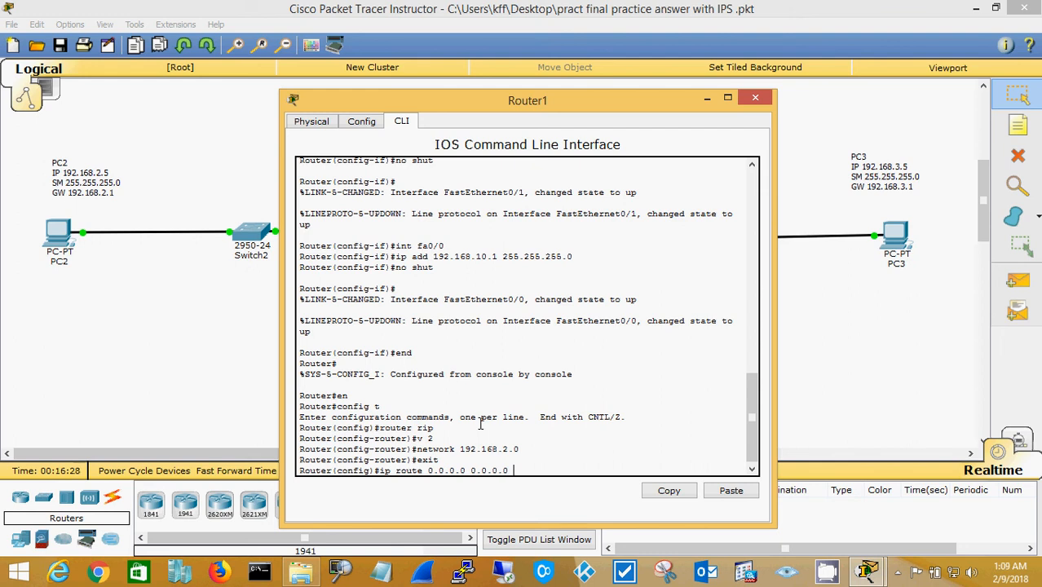
pyautogui.moveTo(482, 106); pyautogui.dragTo(670, 95)
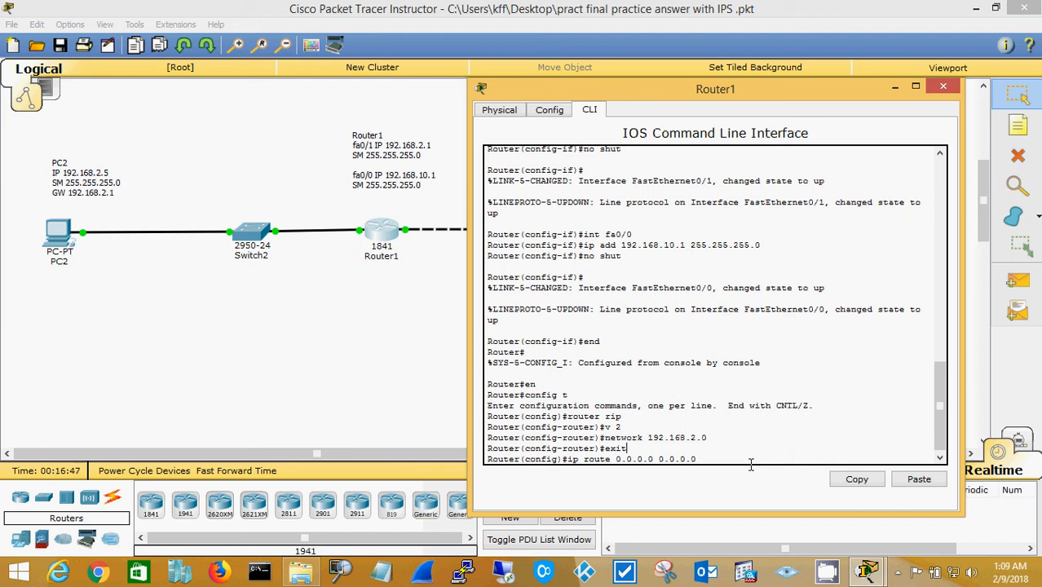
pyautogui.press('Down')
pyautogui.write('ip r')
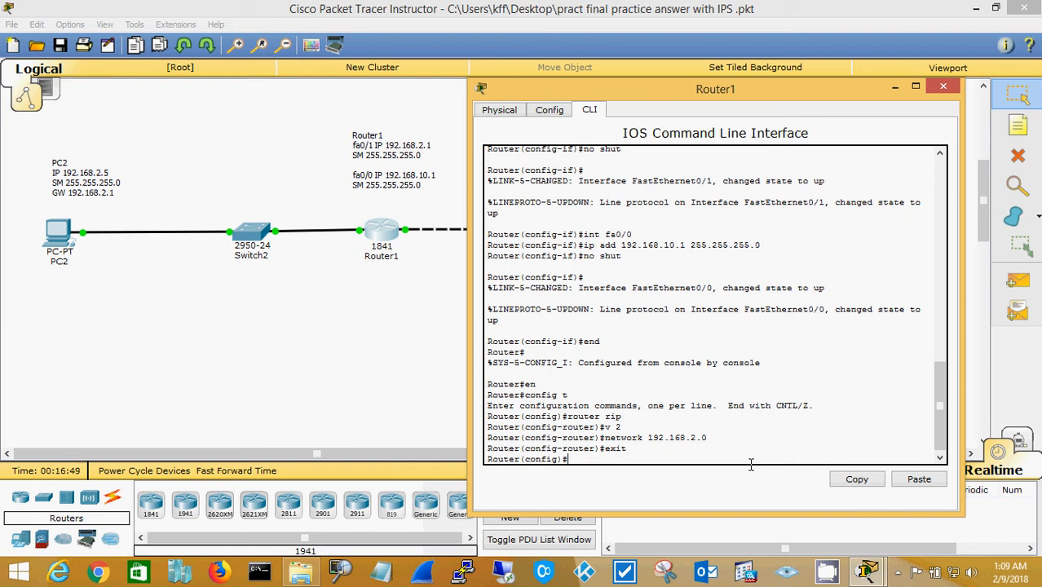
pyautogui.write('oute 0.0.0.0 0.0.0.0 fa0')
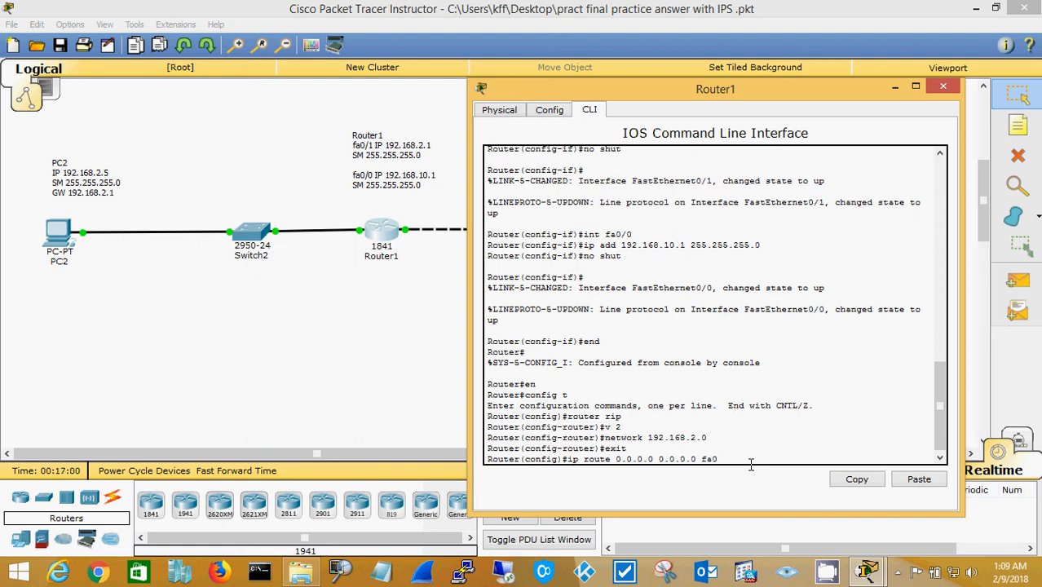
pyautogui.write('/0')
pyautogui.press('Return')
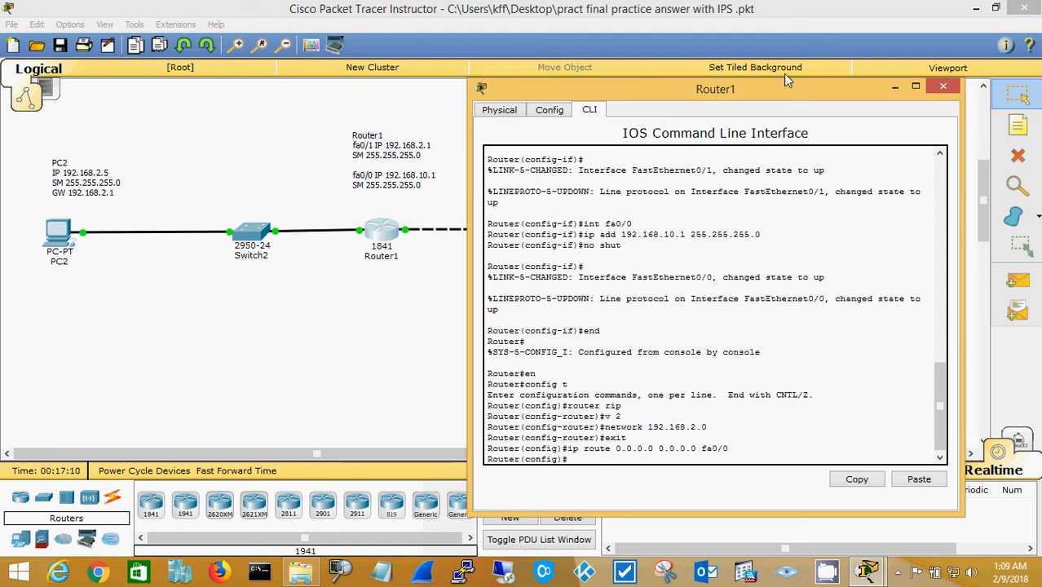
pyautogui.click(803, 14)
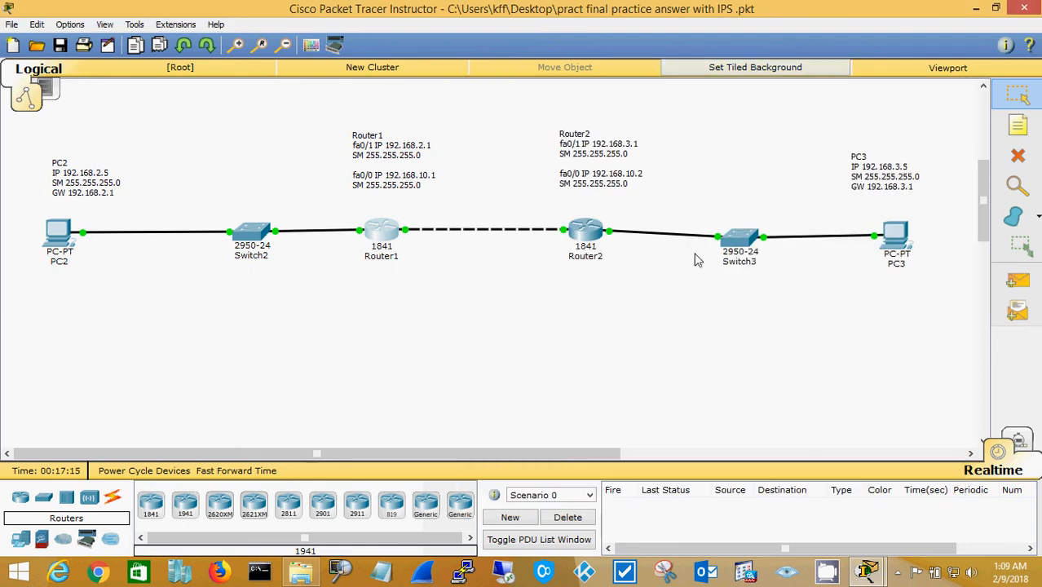
# Ping PC2 at 192.168.2.5 twice from PC3's Command Prompt and close PC3's window.
pyautogui.click(902, 243)
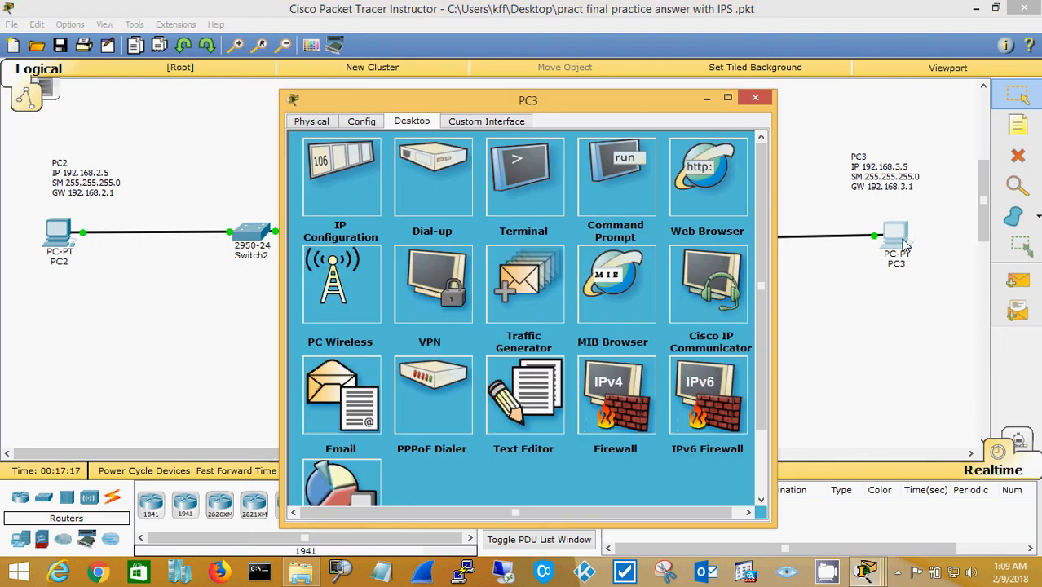
pyautogui.moveTo(643, 100); pyautogui.dragTo(688, 102)
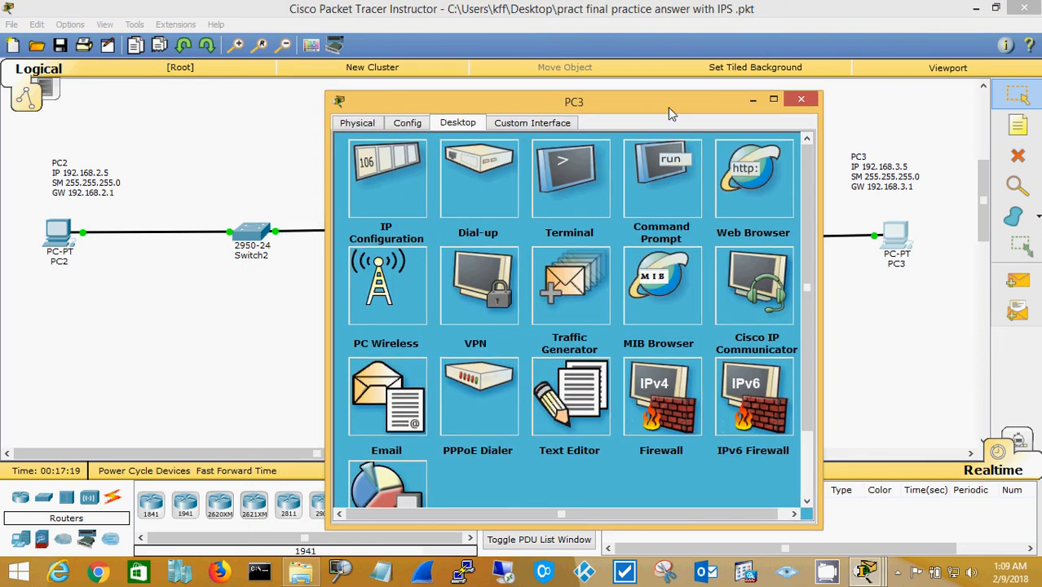
pyautogui.click(661, 188)
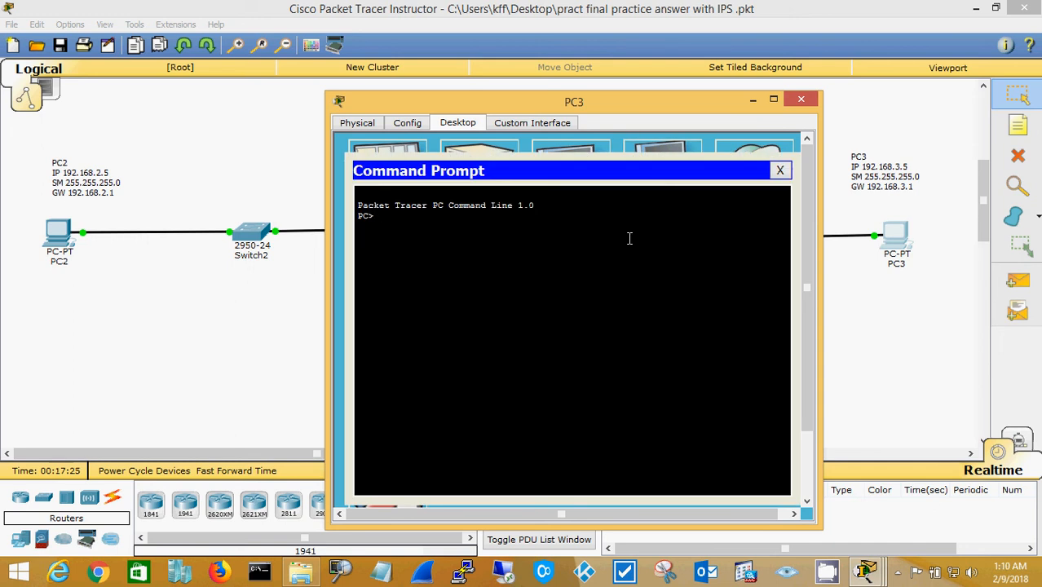
pyautogui.write('ping 192.168.2.5')
pyautogui.press('Return')
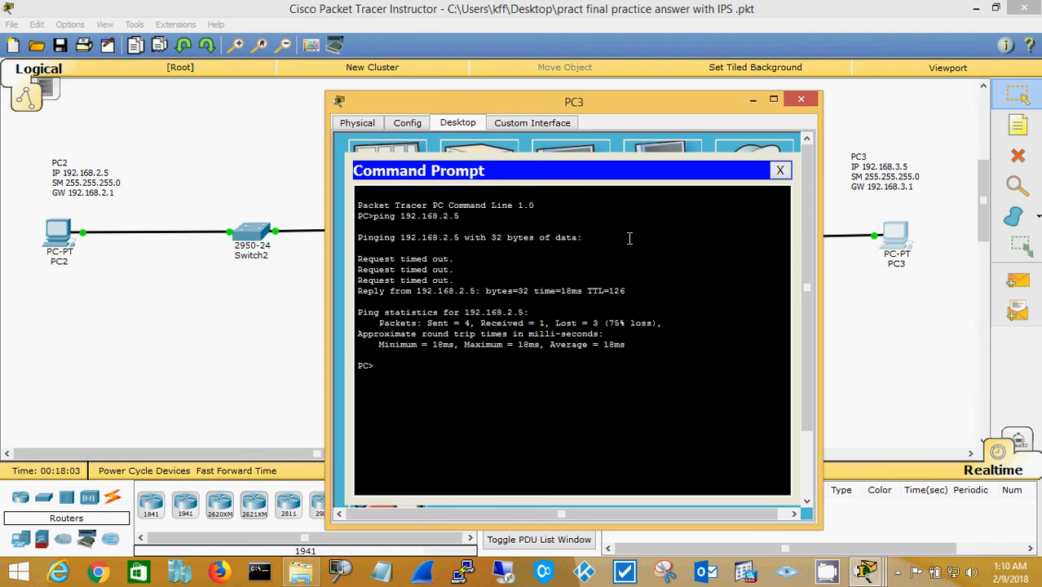
pyautogui.press('Up')
pyautogui.press('Return')
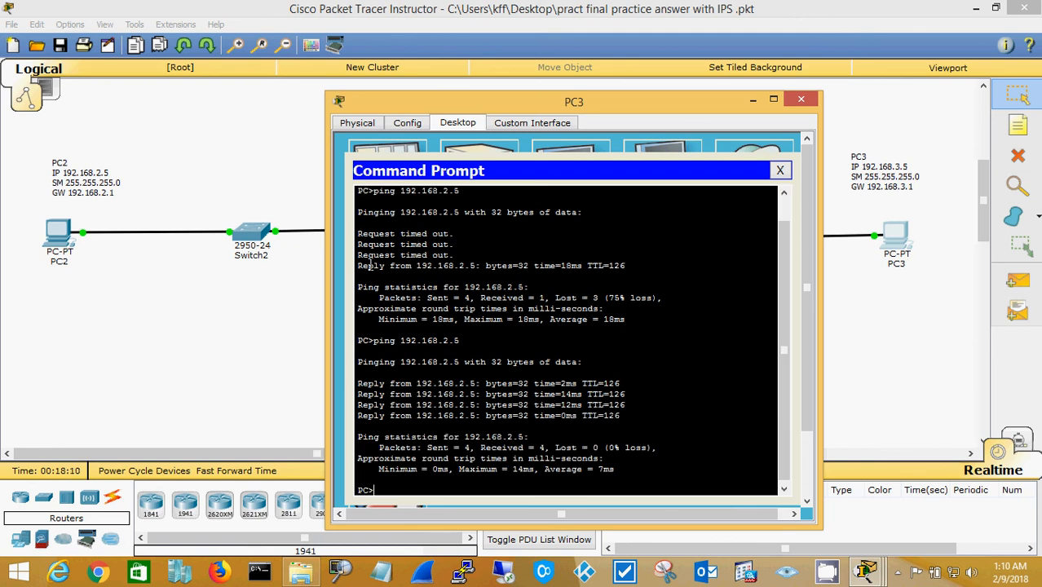
pyautogui.click(801, 99)
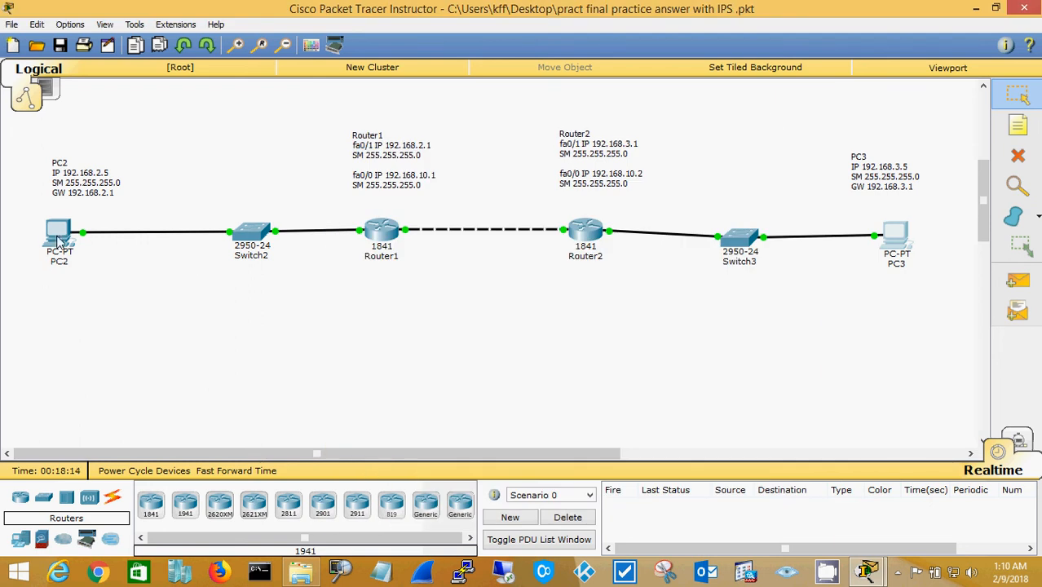
# Ping PC3 at 192.168.3.5 from PC2's Command Prompt and close PC2's window.
pyautogui.click(58, 237)
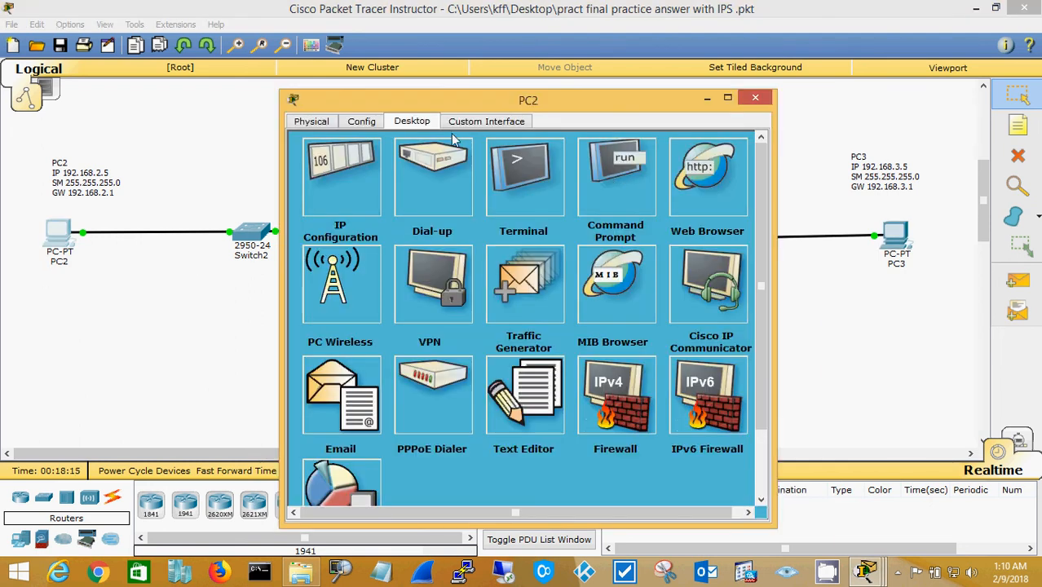
pyautogui.click(624, 176)
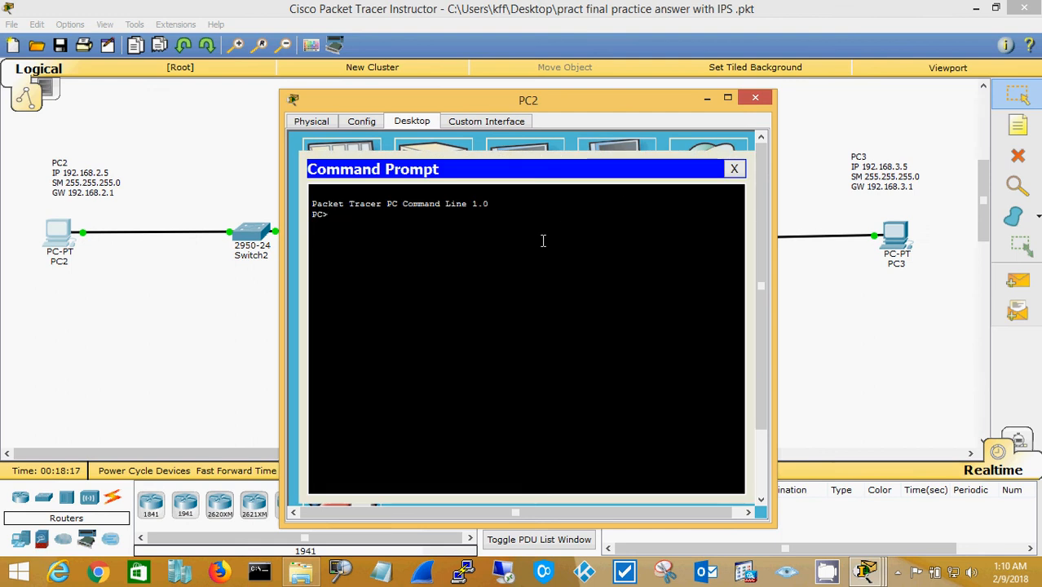
pyautogui.write('ping')
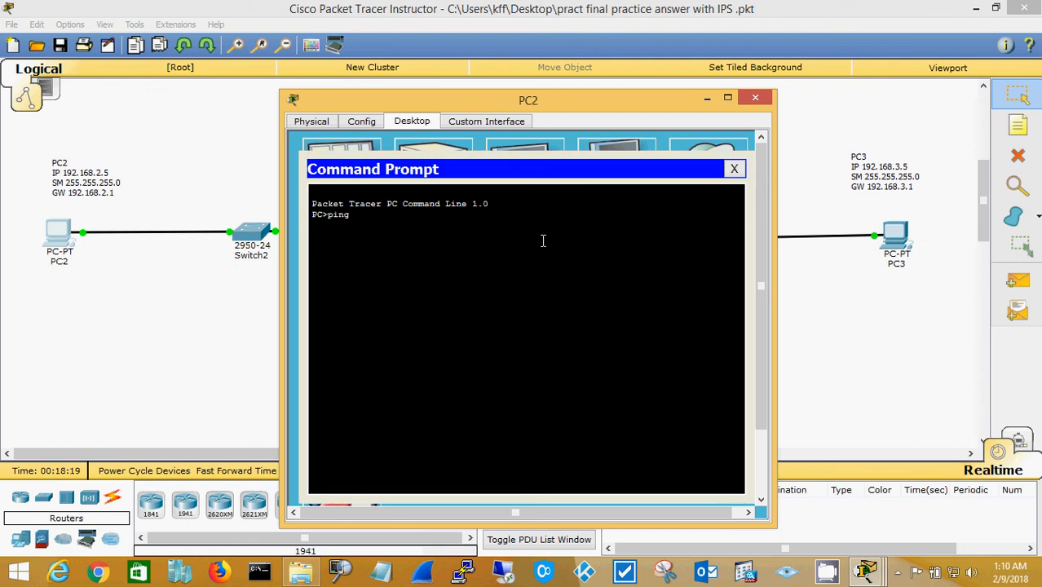
pyautogui.write(' 192.168.3.5')
pyautogui.press('Return')
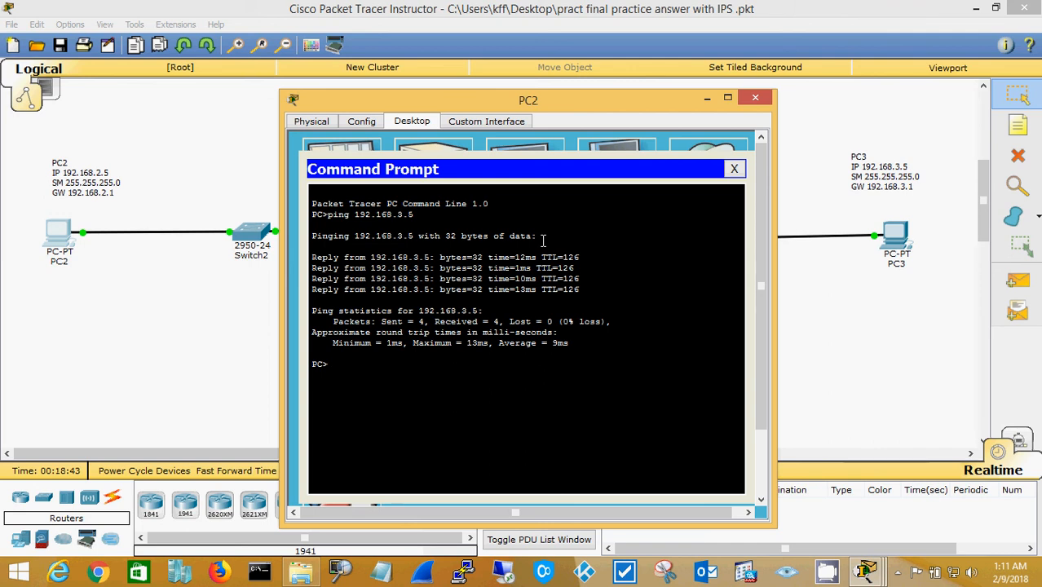
pyautogui.click(756, 100)
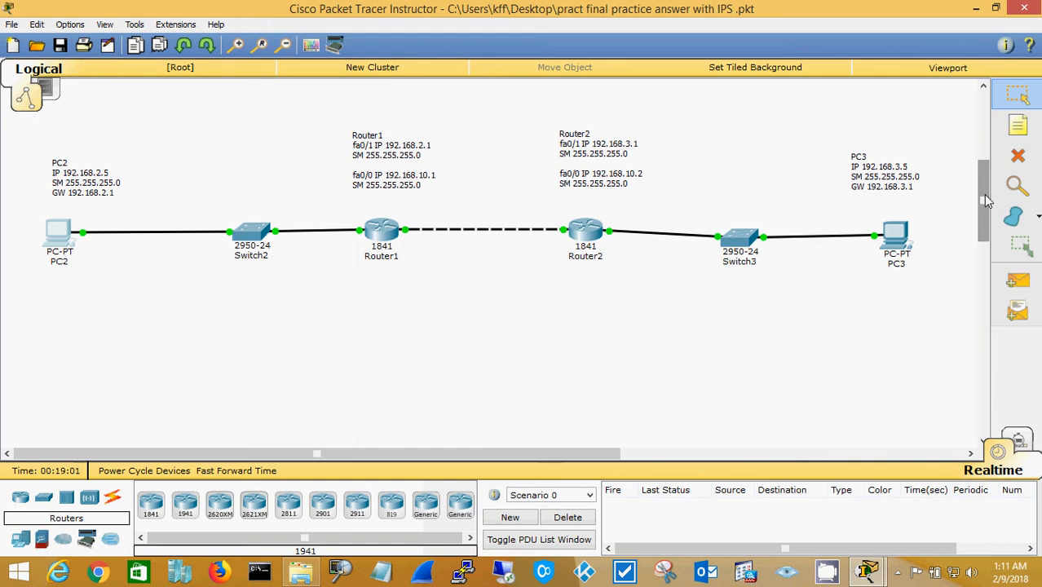
pyautogui.moveTo(983, 195)
pyautogui.mouseDown()
pyautogui.moveTo(978, 147)
pyautogui.moveTo(981, 180)
pyautogui.mouseUp()
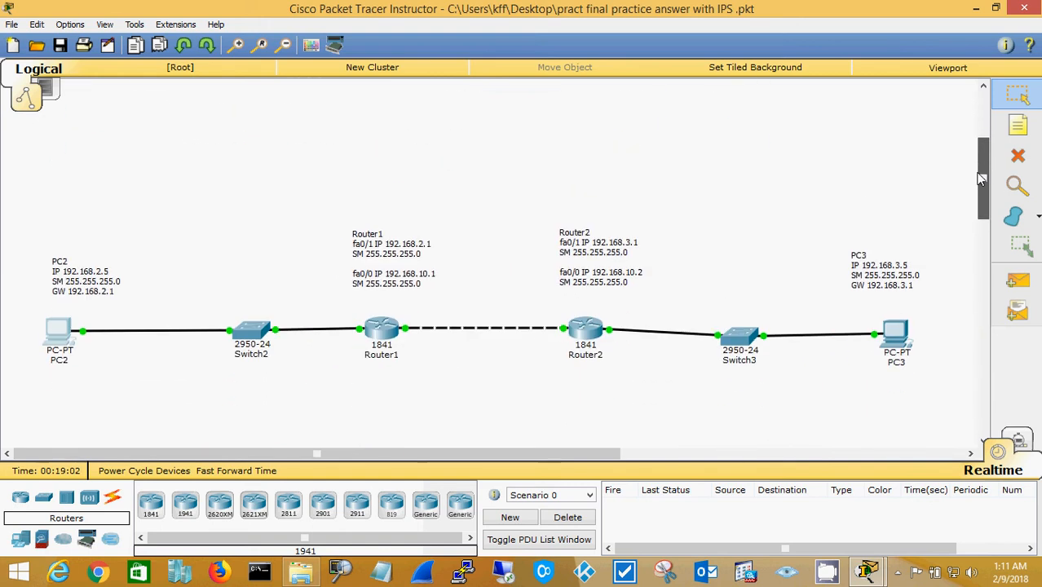